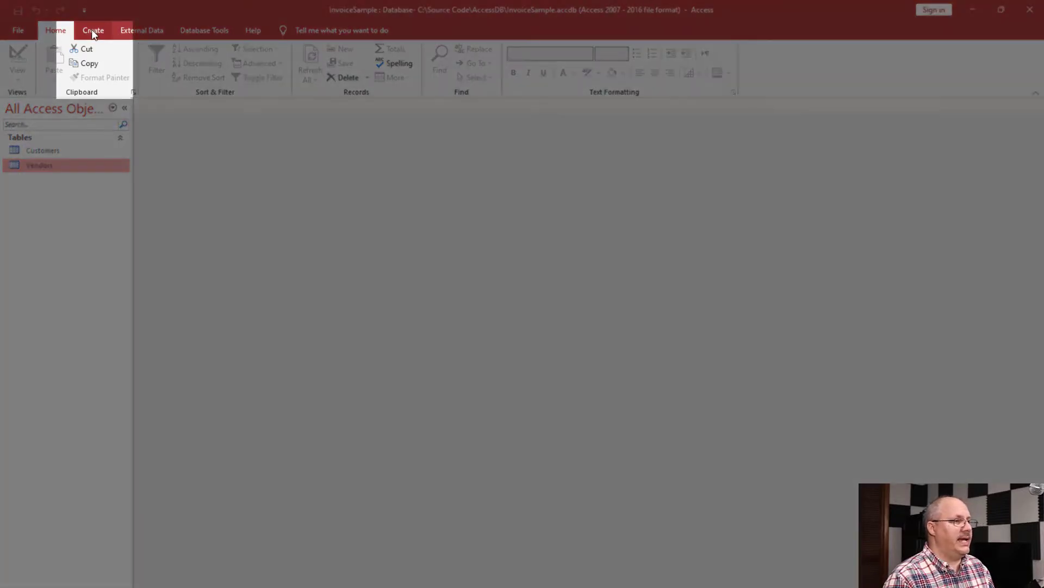
Start a new table in Design View with ProductID as an AutoNumber primary key.
left_click(92, 32)
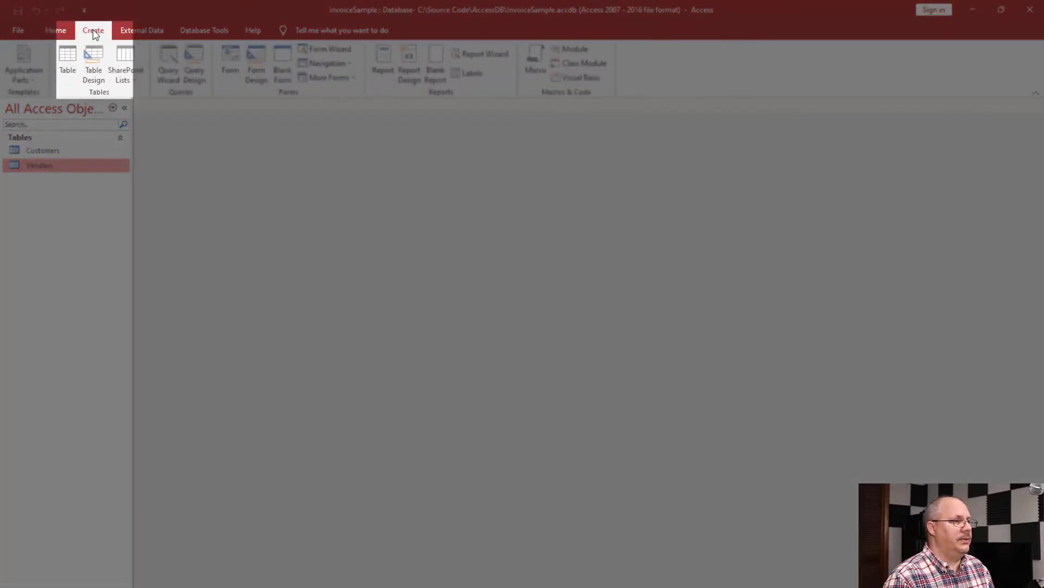
left_click(98, 61)
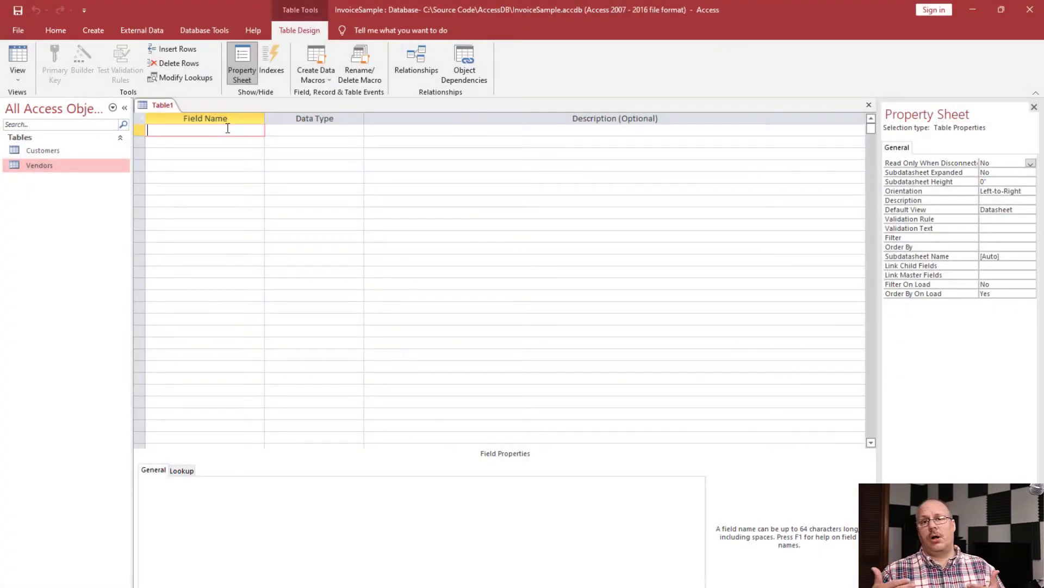
type("ProductID")
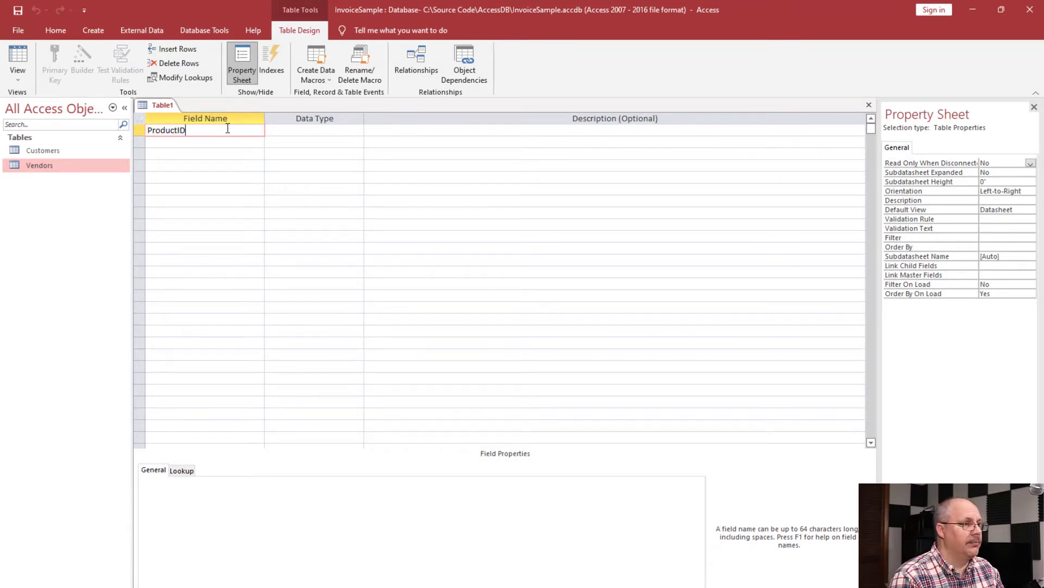
key("Tab")
type("a")
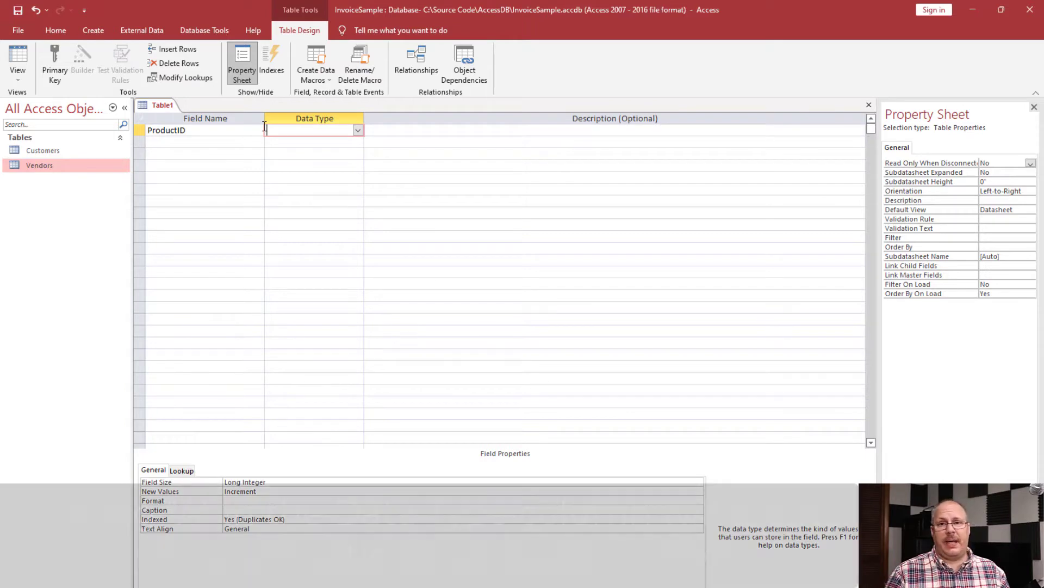
type("autoNumber")
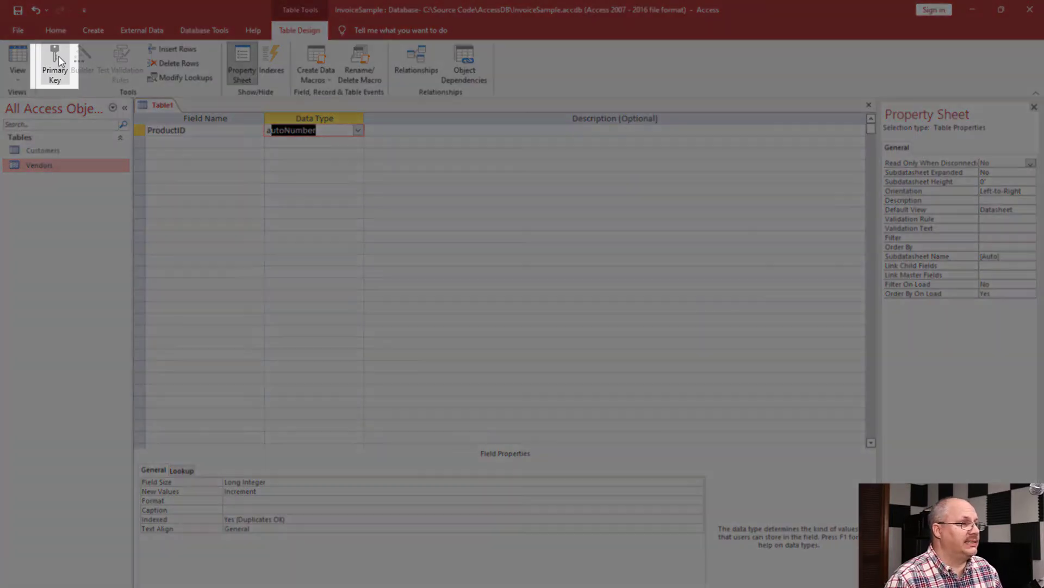
left_click(60, 54)
left_click(163, 141)
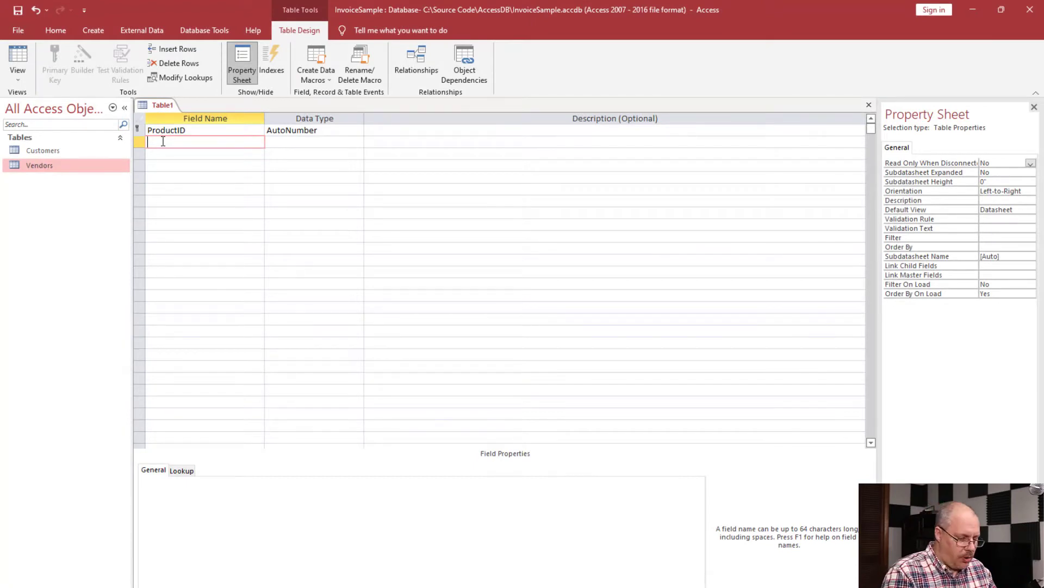
Enter ProductName as Short Text in row 2 and ProductDescription in row 3.
type("ProductName")
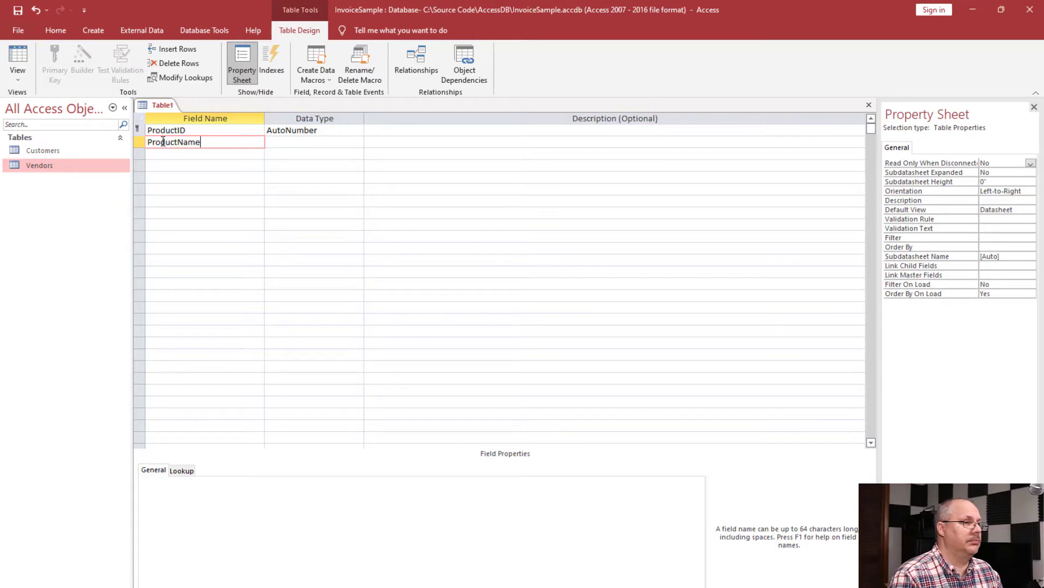
key("Tab")
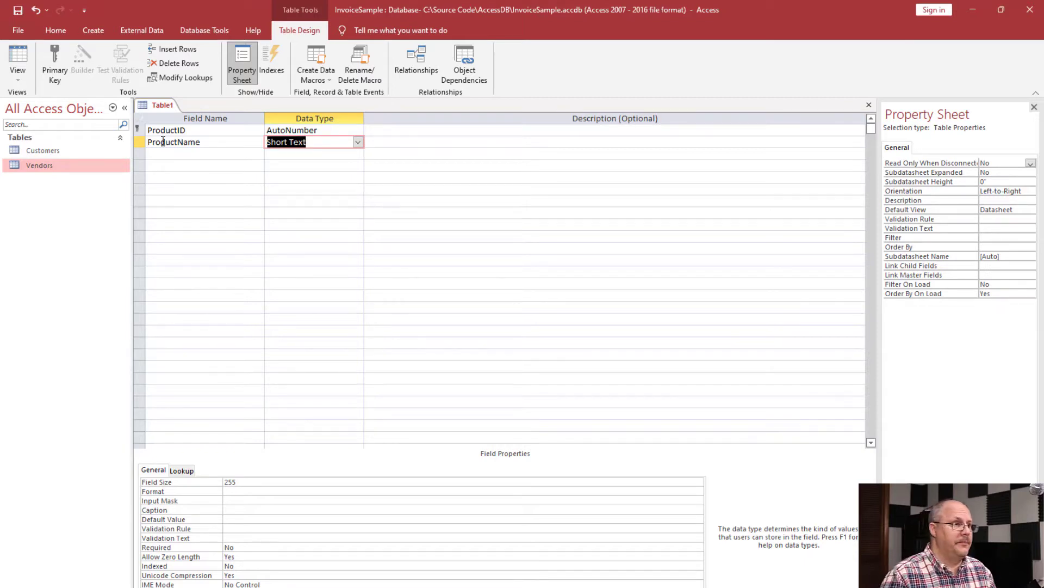
left_click(163, 153)
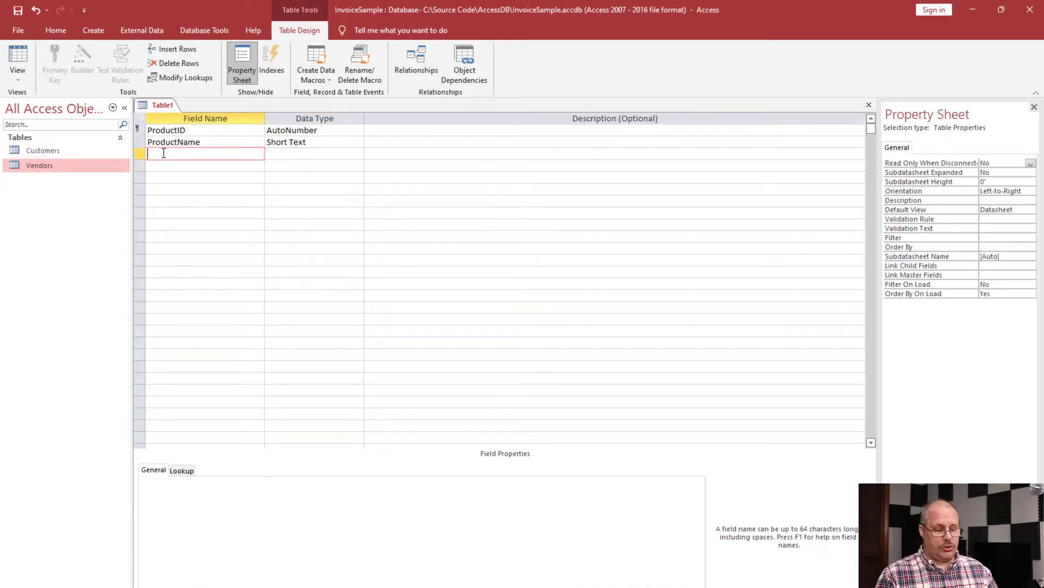
type("Produc")
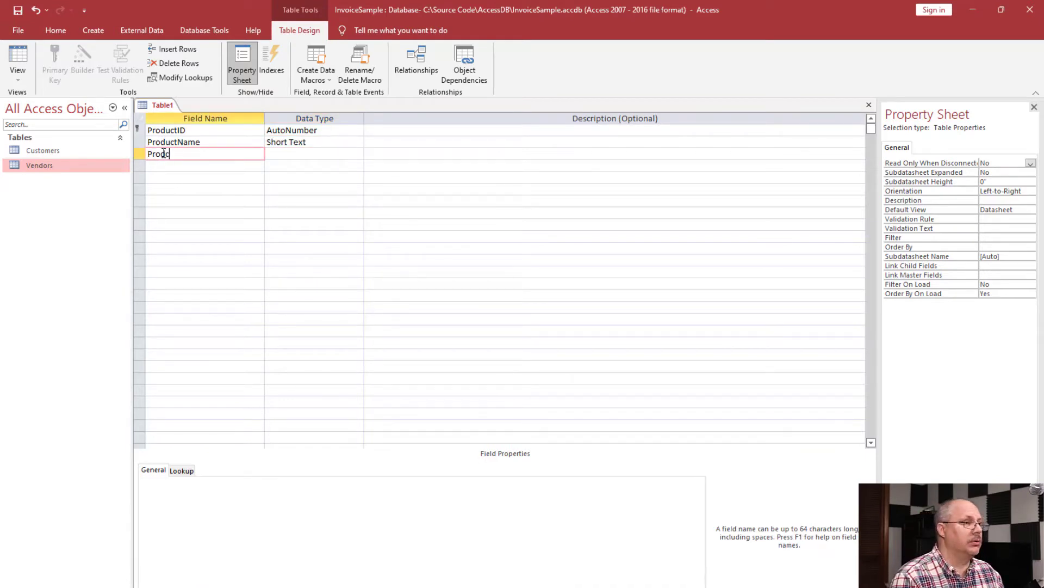
type("tDesc")
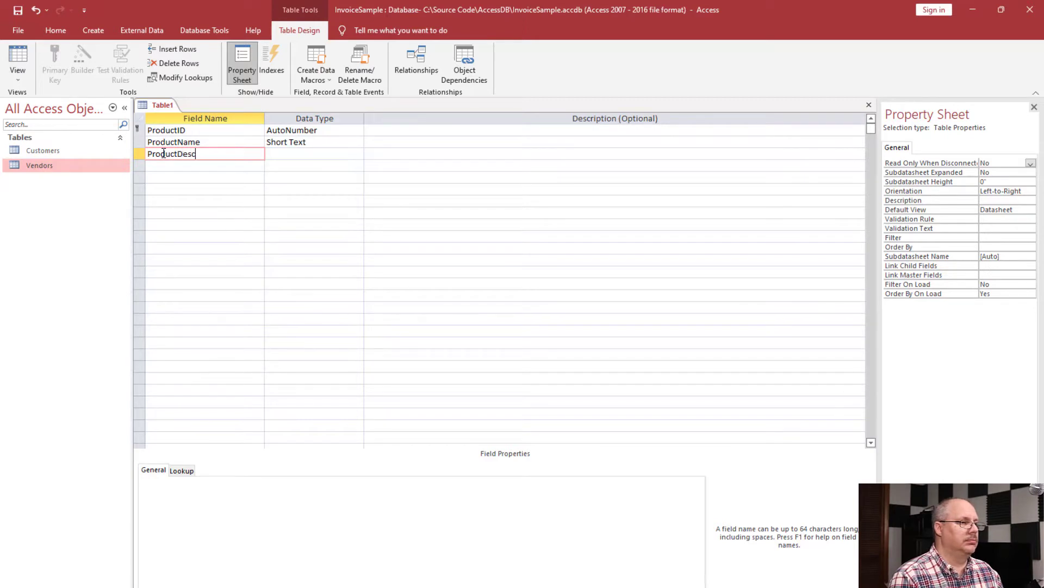
type("ription")
key("Tab")
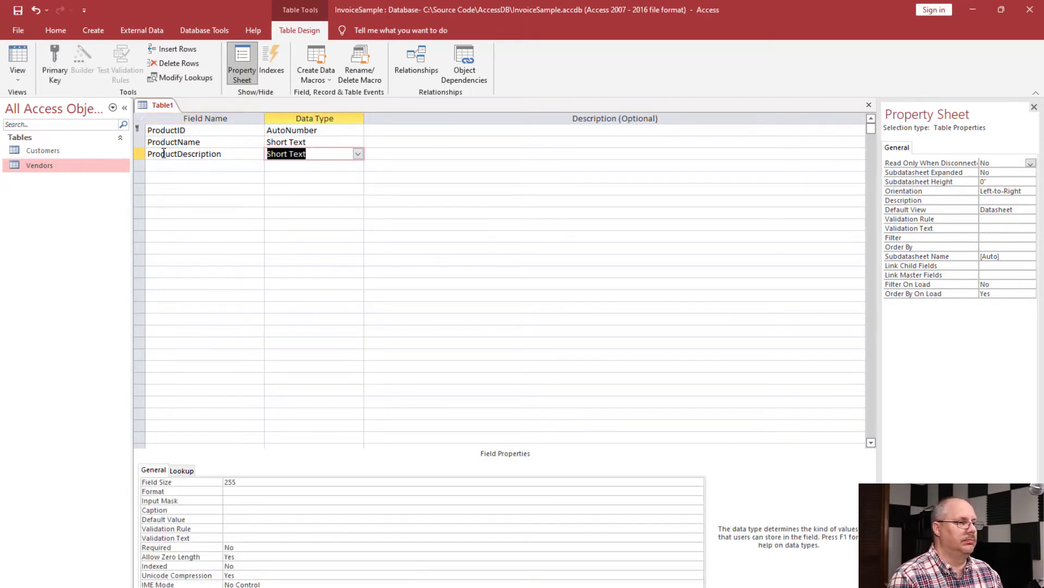
left_click(294, 154)
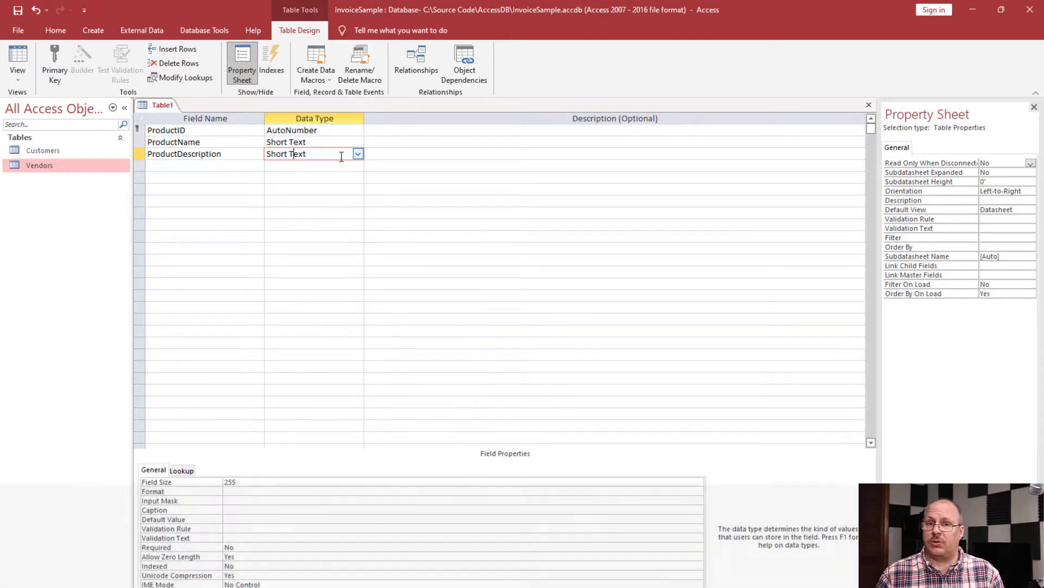
Change ProductDescription's data type from Short Text to Long Text.
left_click(358, 154)
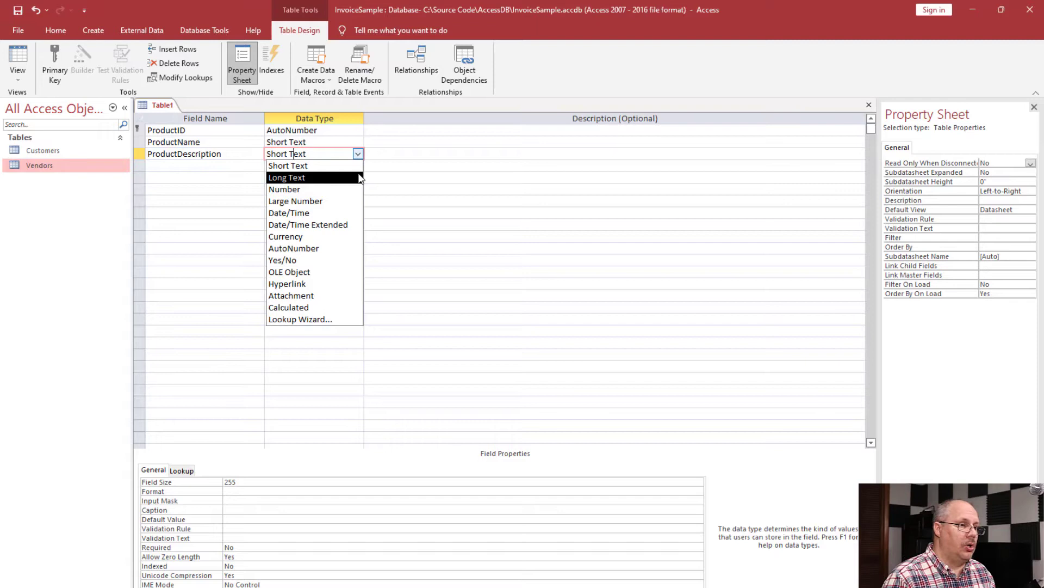
left_click(360, 178)
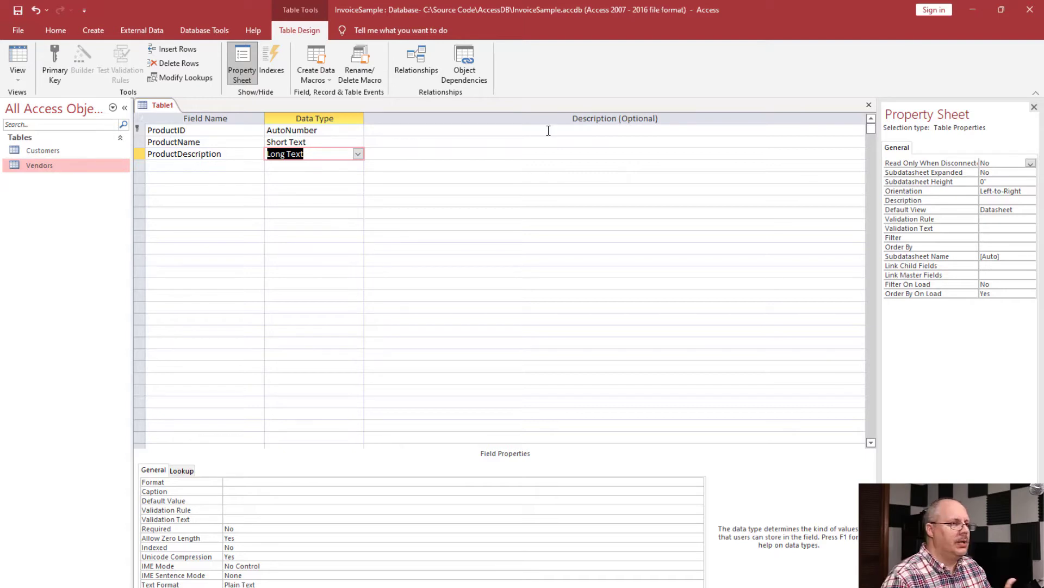
left_click(252, 165)
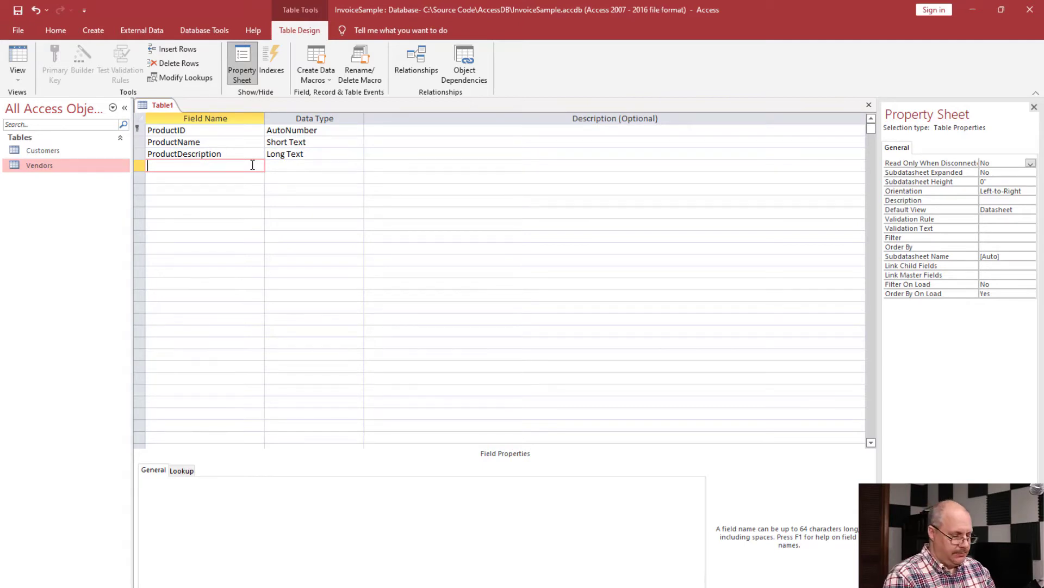
Add a UnitPrice field of Currency type and set its Format to Currency.
type("UnitPrice")
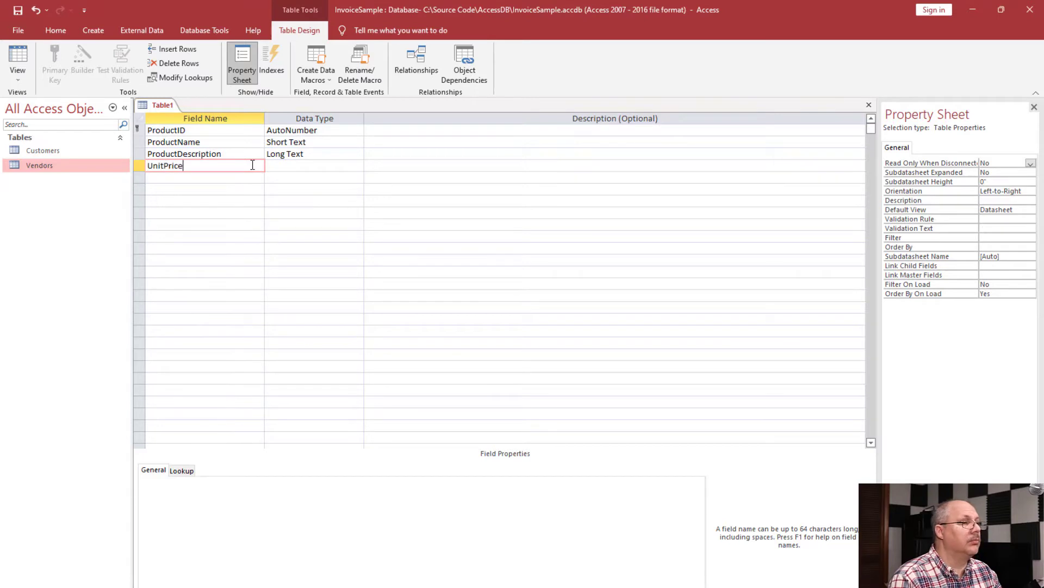
key("Tab")
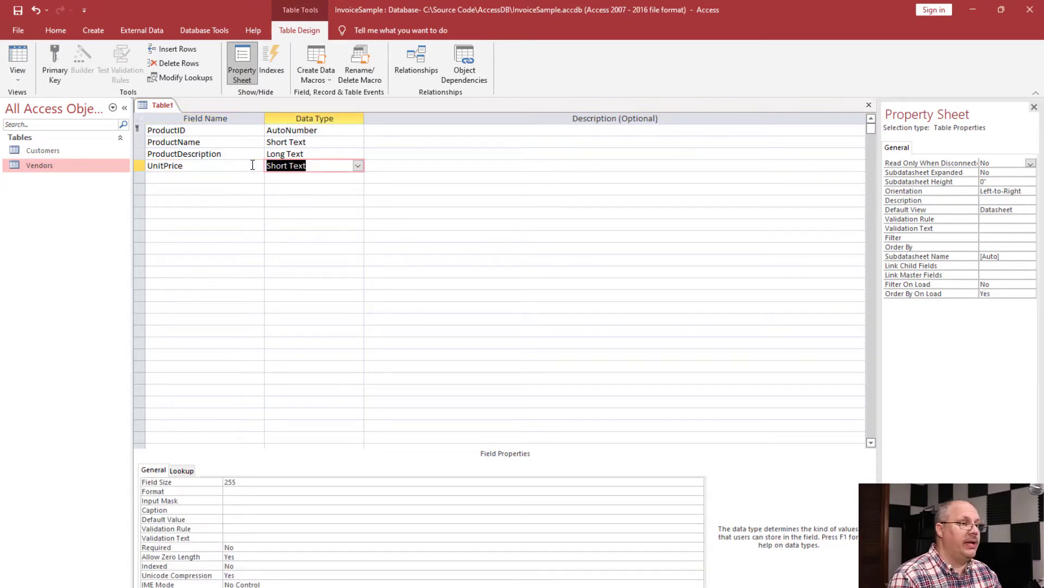
type("currency")
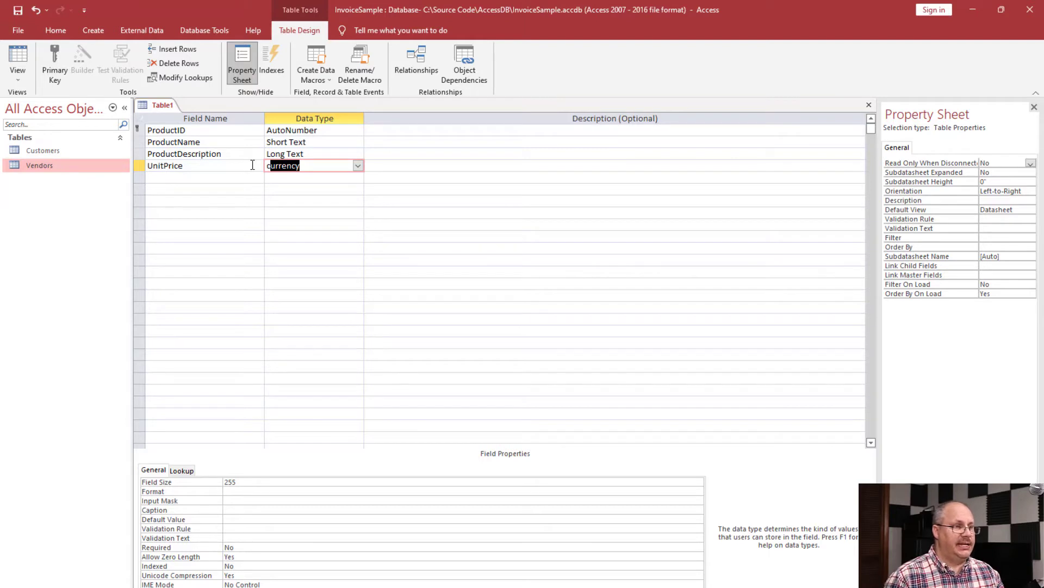
key("Tab")
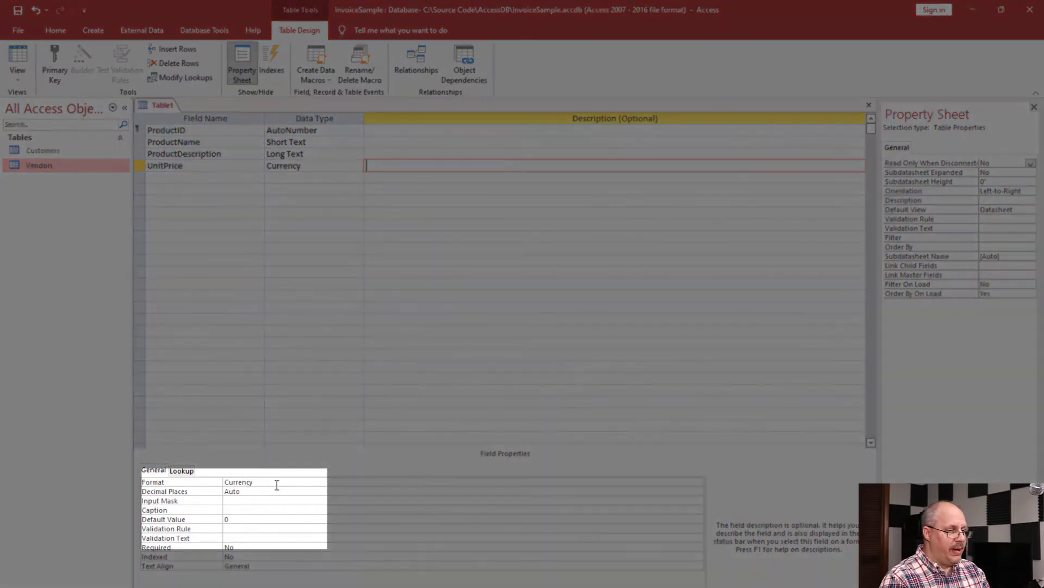
left_click(277, 483)
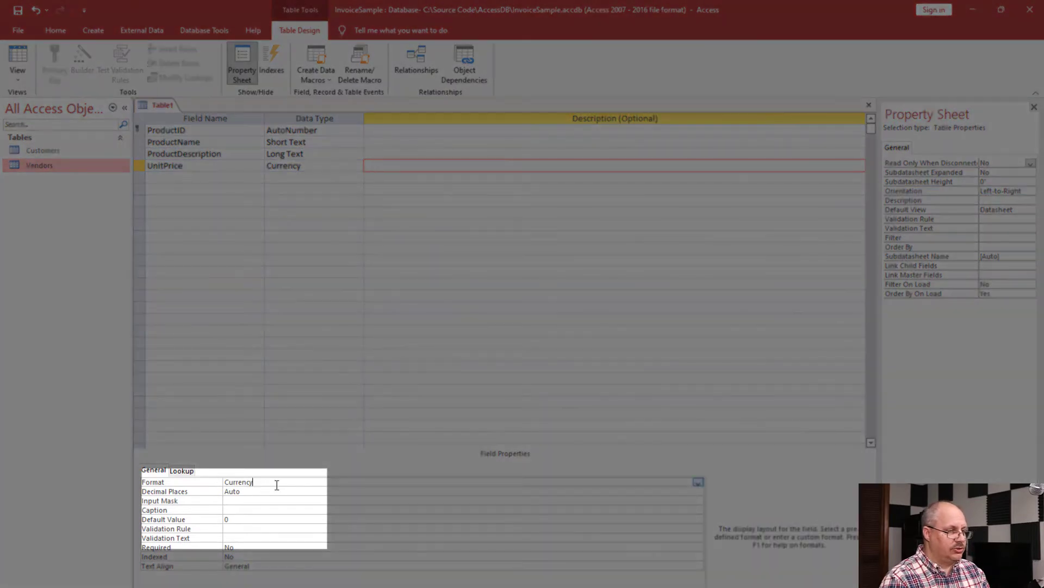
left_click(698, 482)
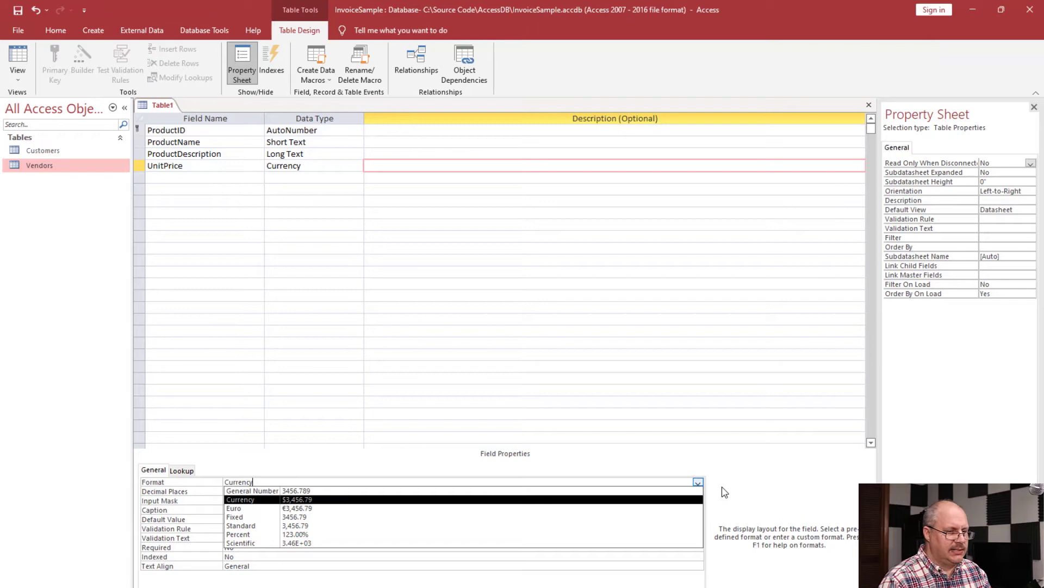
key("Return")
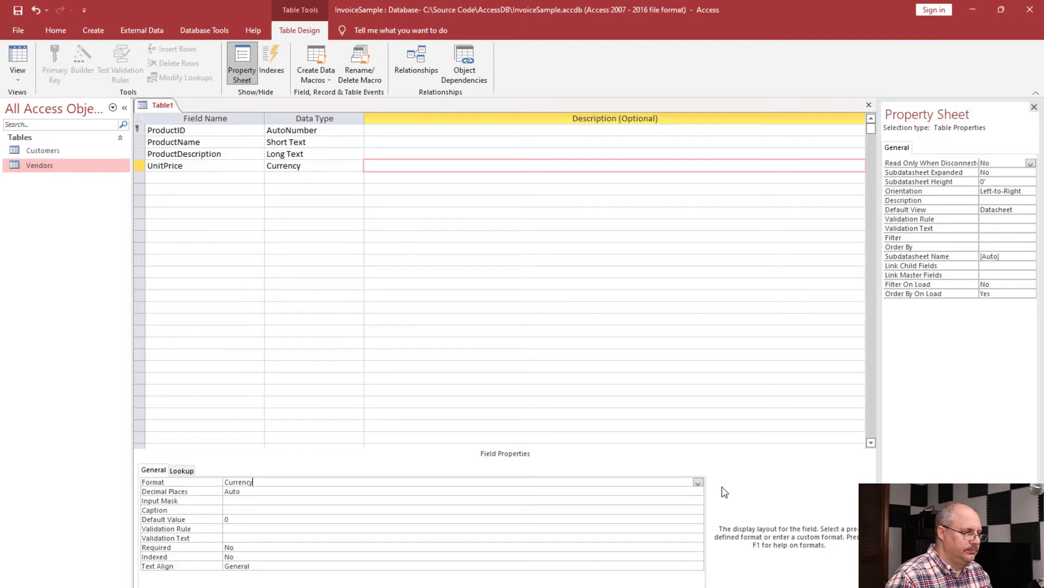
Make UnitPrice required with default value 0, then enter RetailPrice as the next field name.
left_click(246, 519)
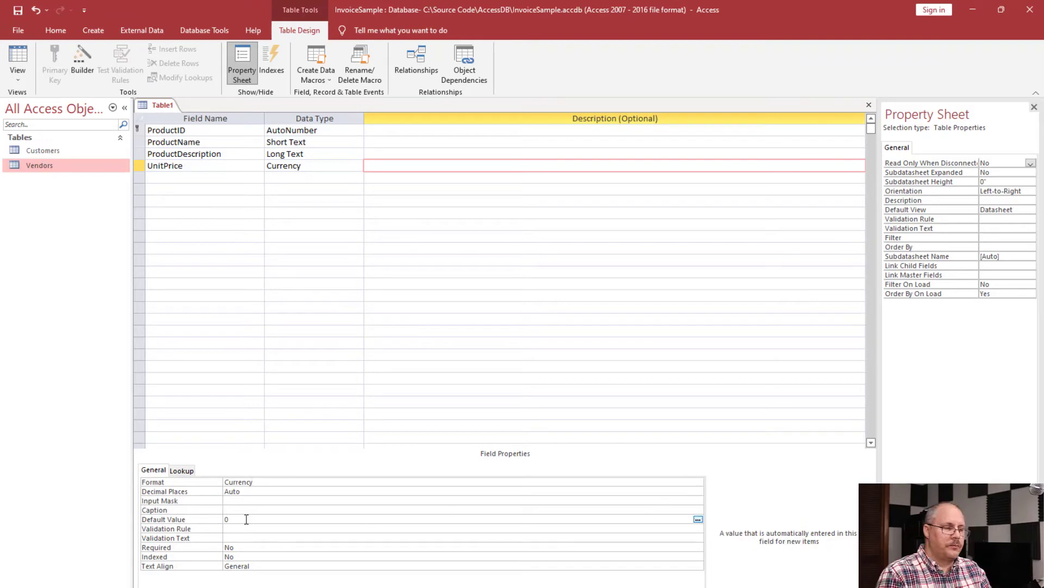
double_click(251, 547)
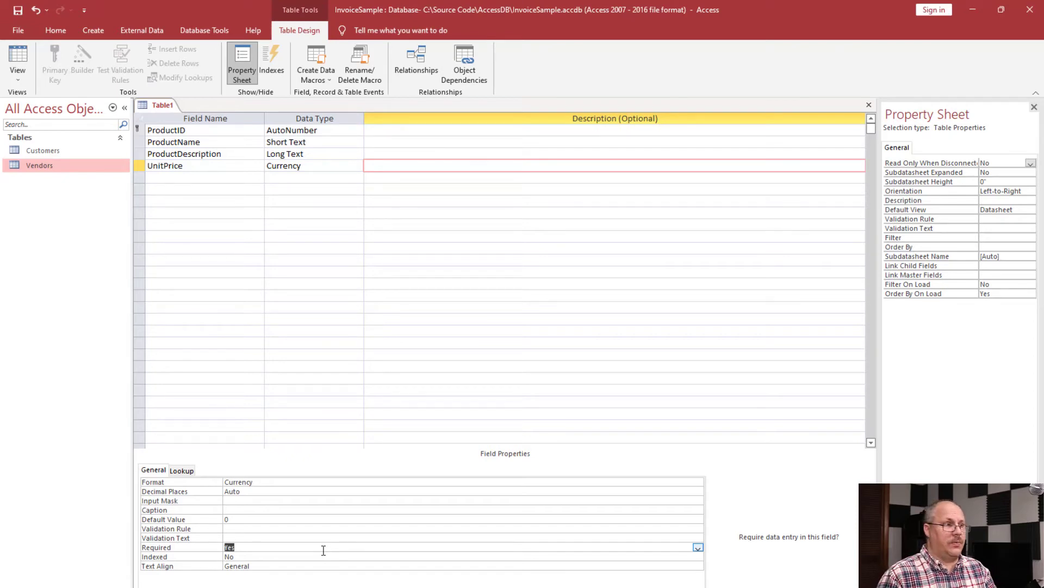
left_click(223, 177)
type("Reta")
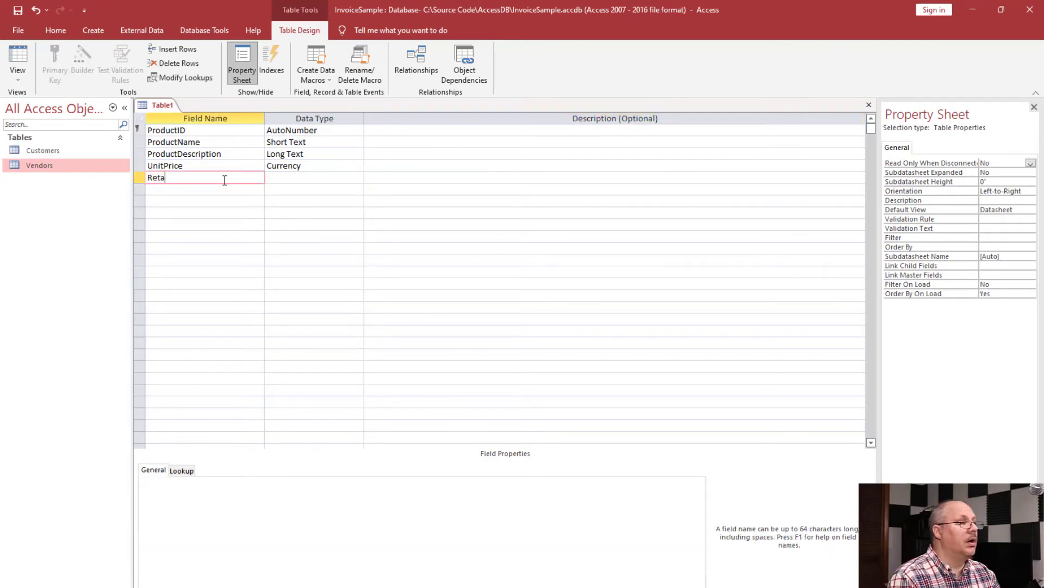
type("ilPrice")
Set RetailPrice's data type to Currency and make it required.
key("Tab")
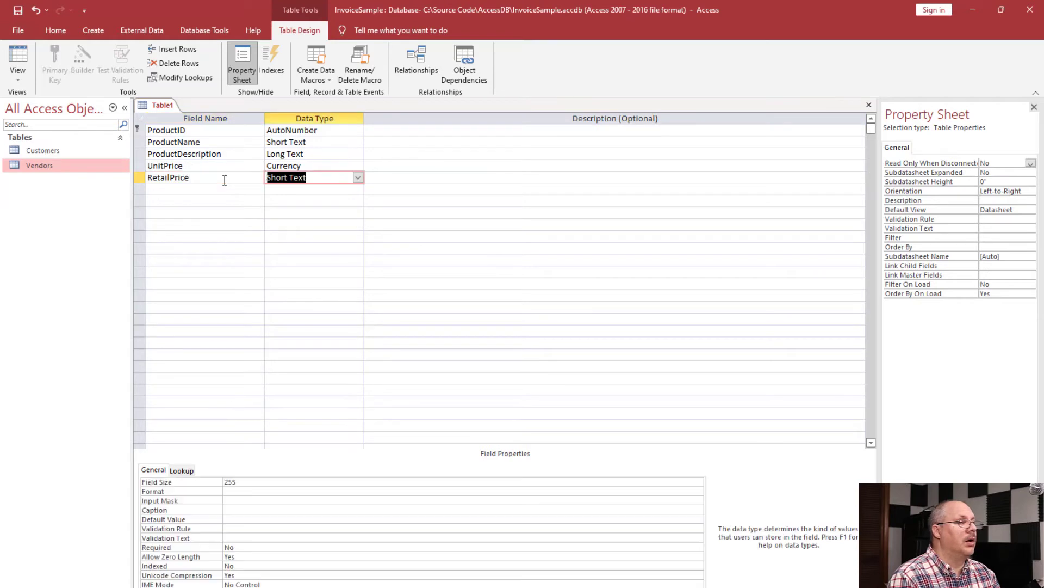
type("currency")
key("Tab")
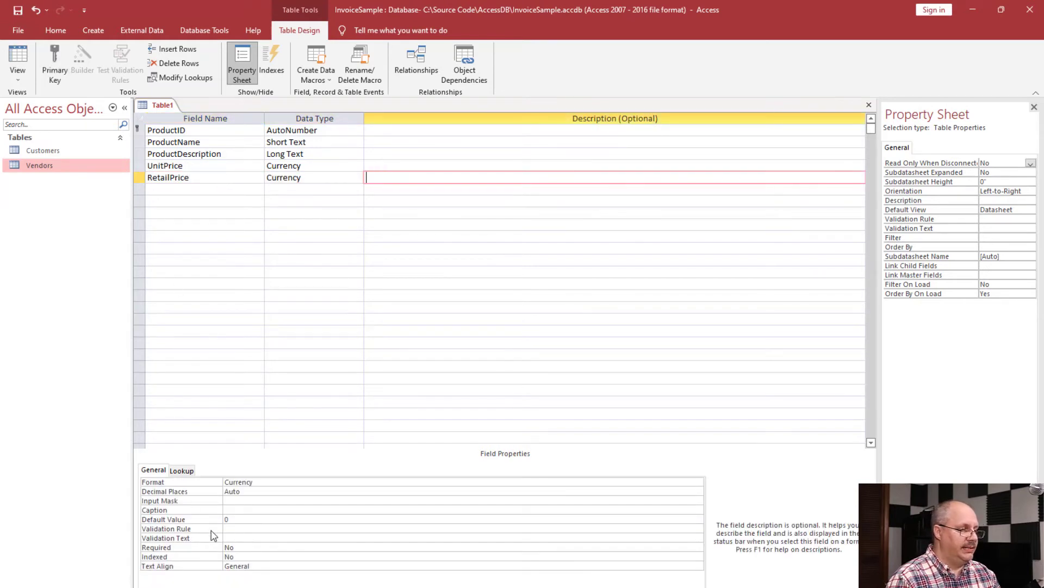
double_click(237, 547)
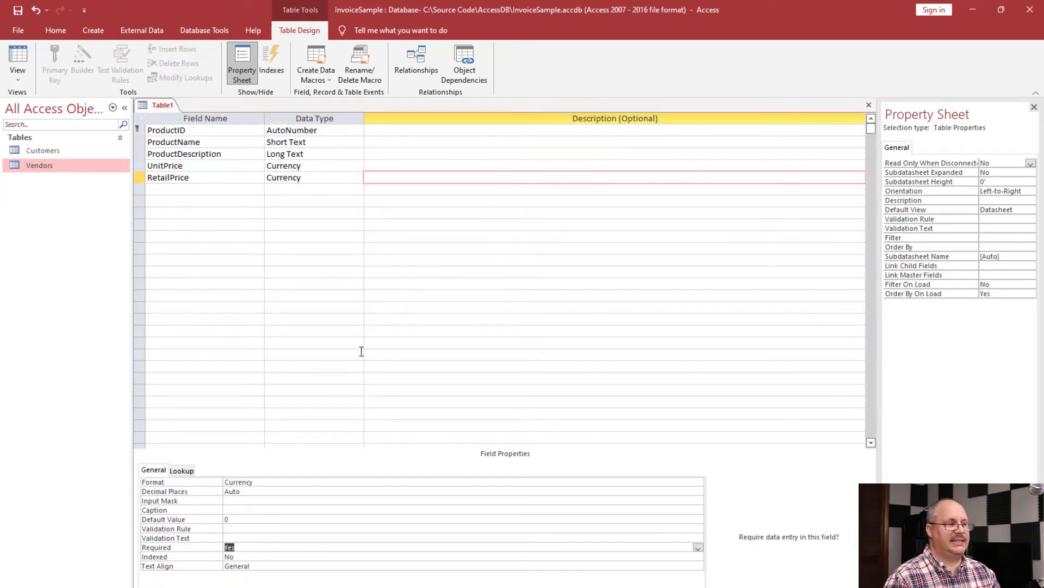
left_click(246, 188)
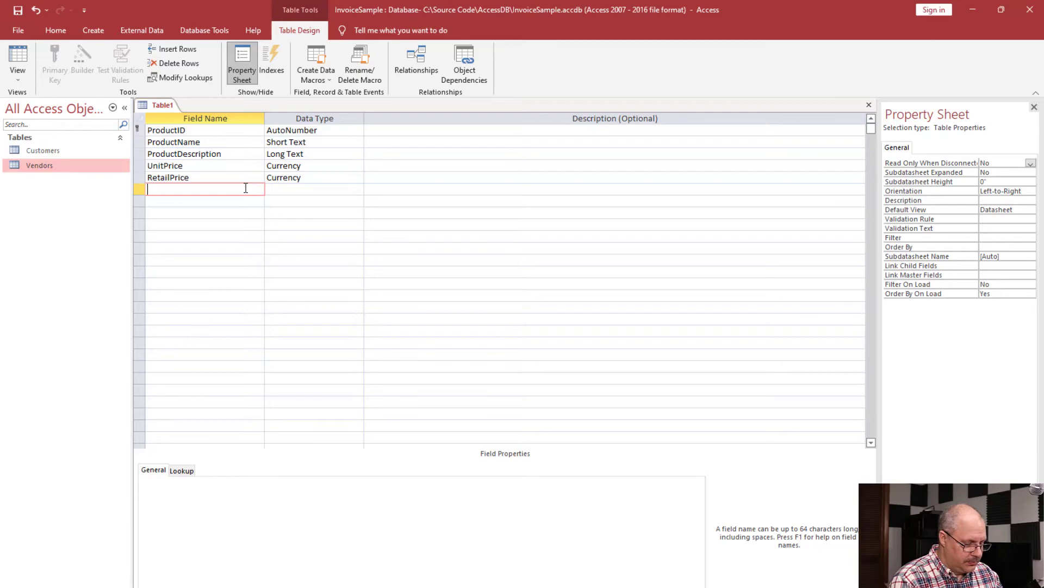
Add ItemsInStock as a Number field with an Integer field size.
type("ItemsInS")
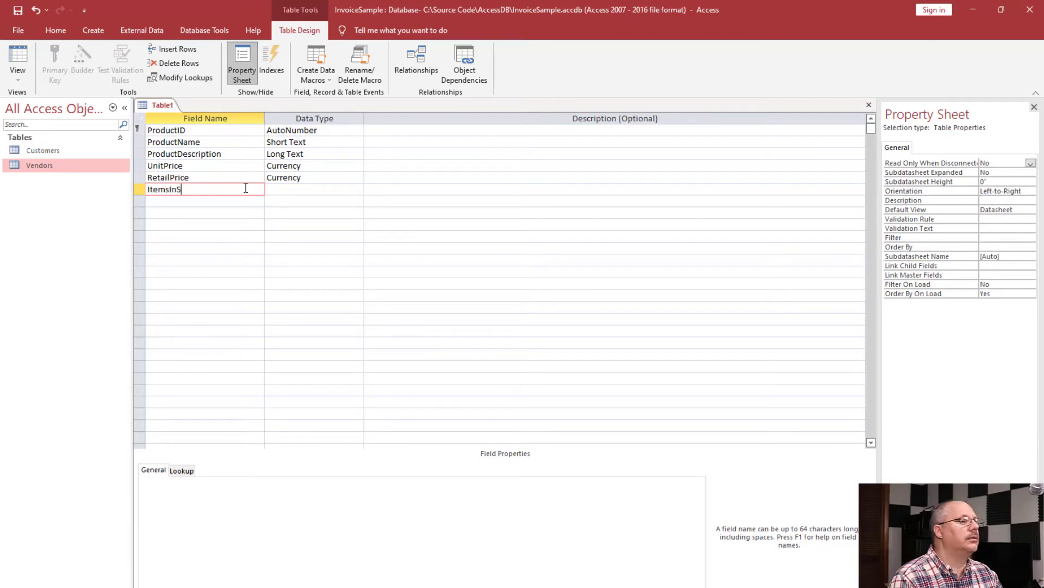
type("tock")
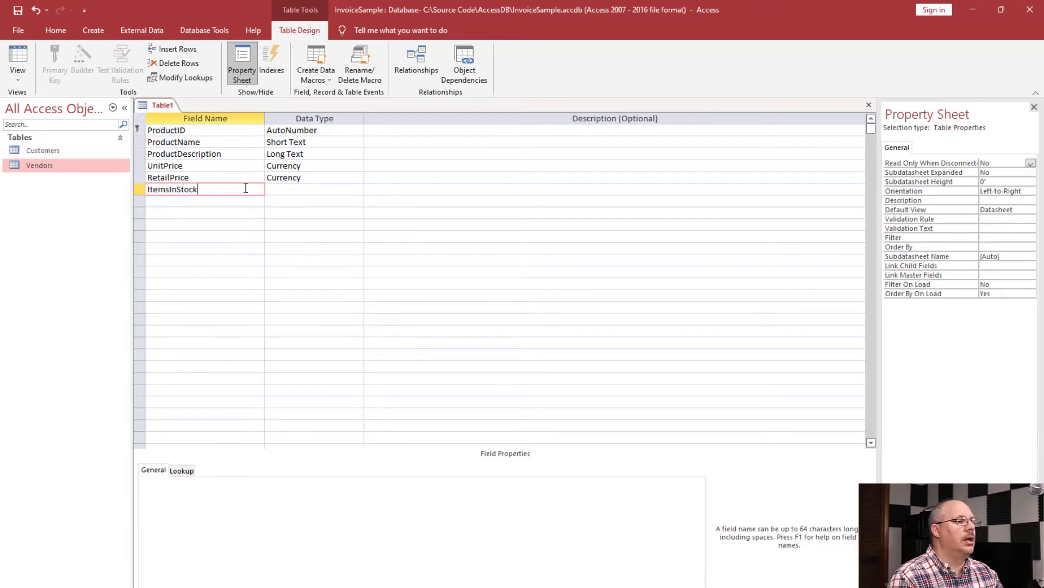
key("Tab")
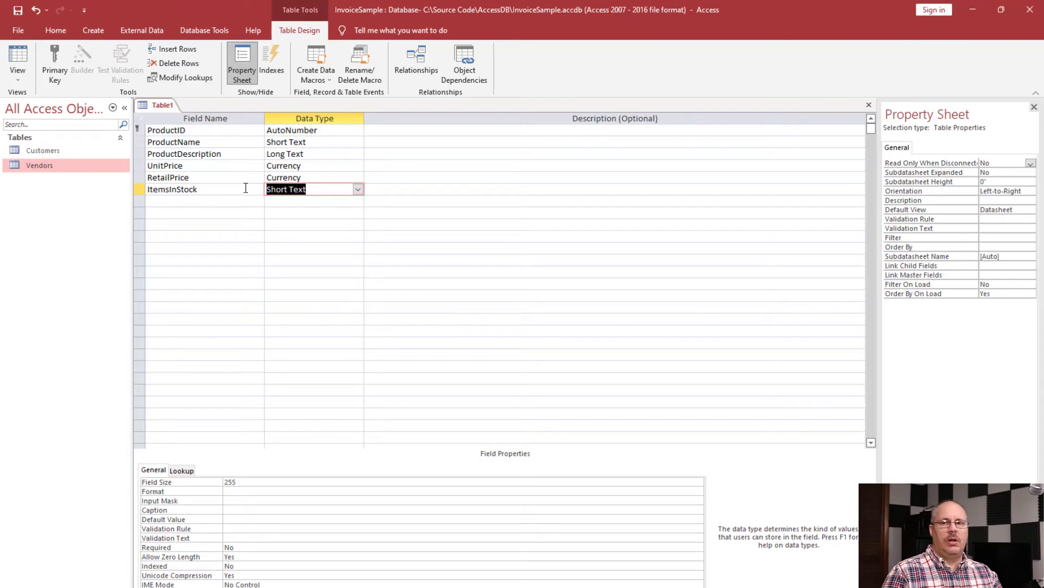
left_click(358, 189)
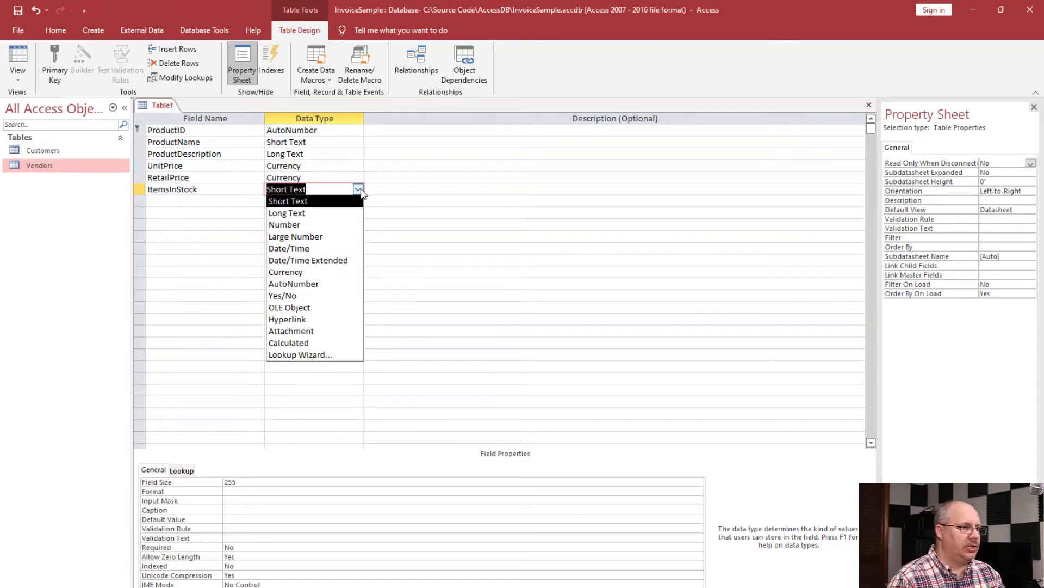
left_click(351, 229)
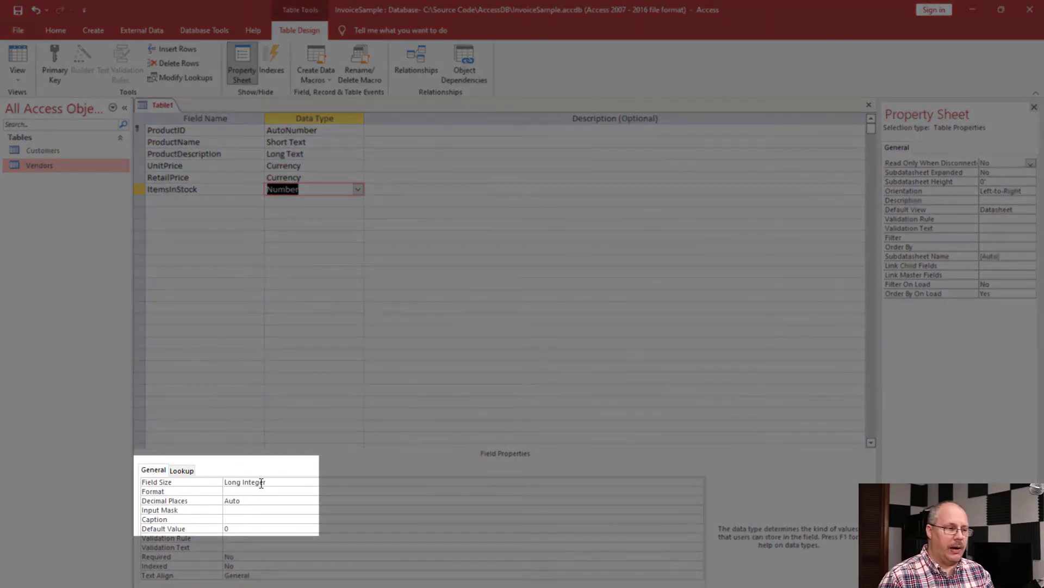
left_click(261, 483)
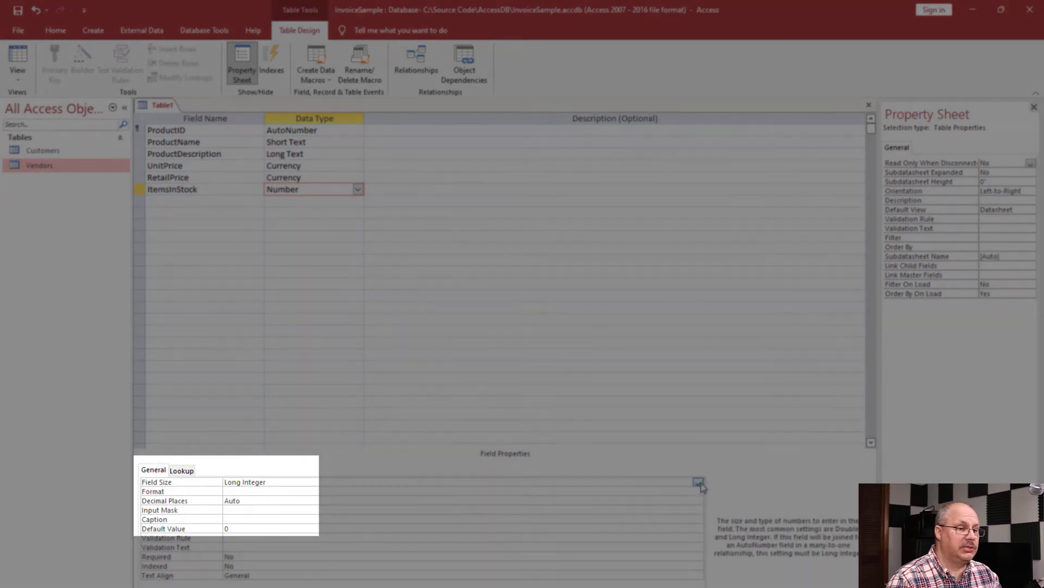
left_click(698, 483)
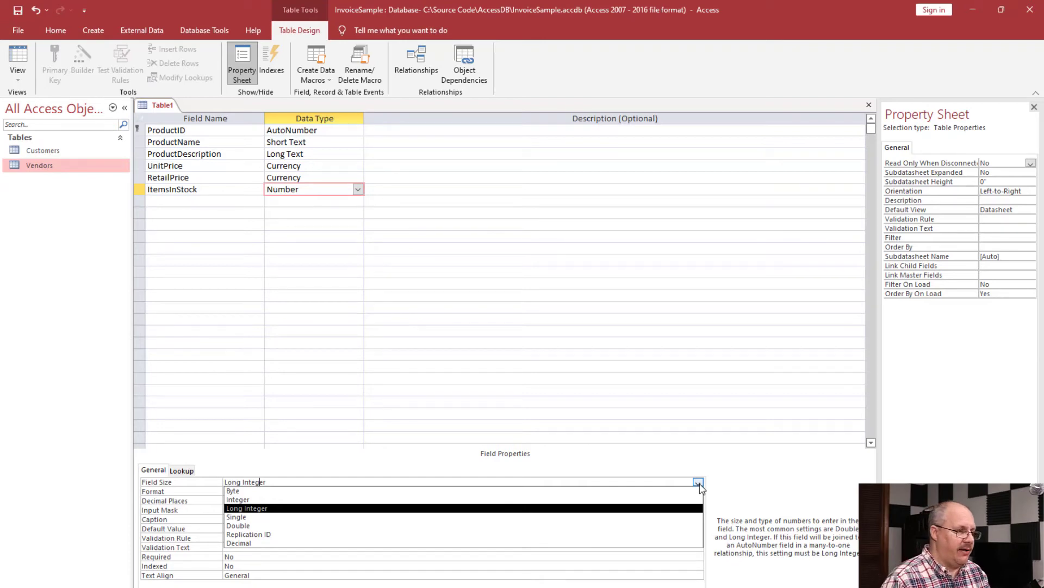
left_click(667, 499)
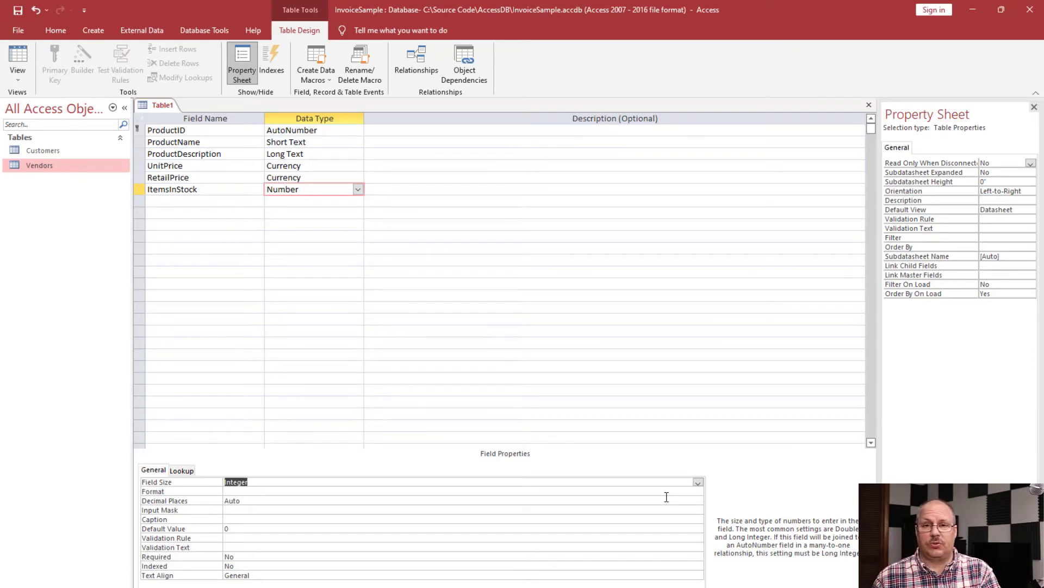
left_click(253, 202)
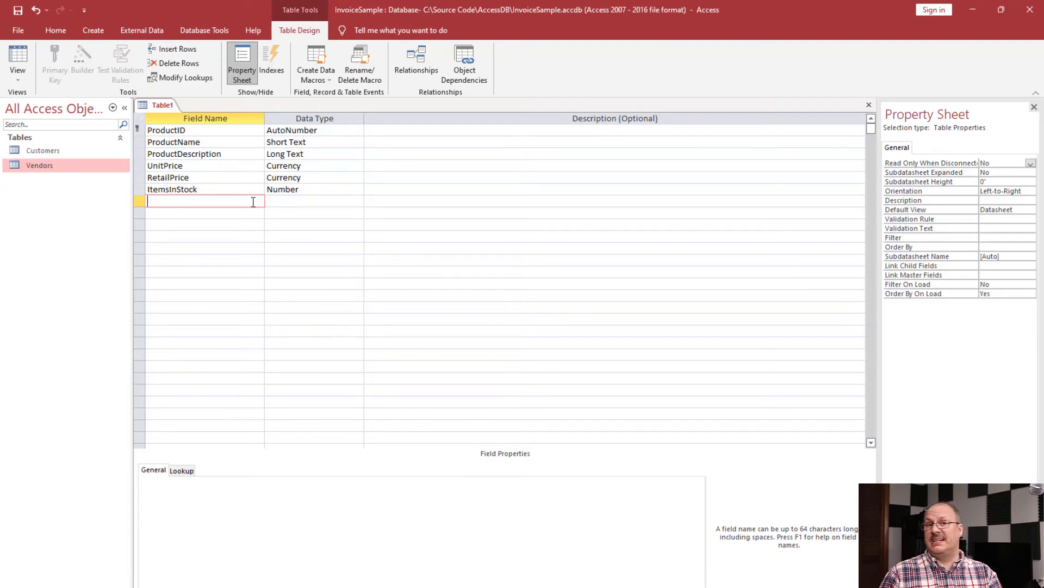
Add a Discontinued field of Yes/No type after ItemsInStock.
type("Discontinued")
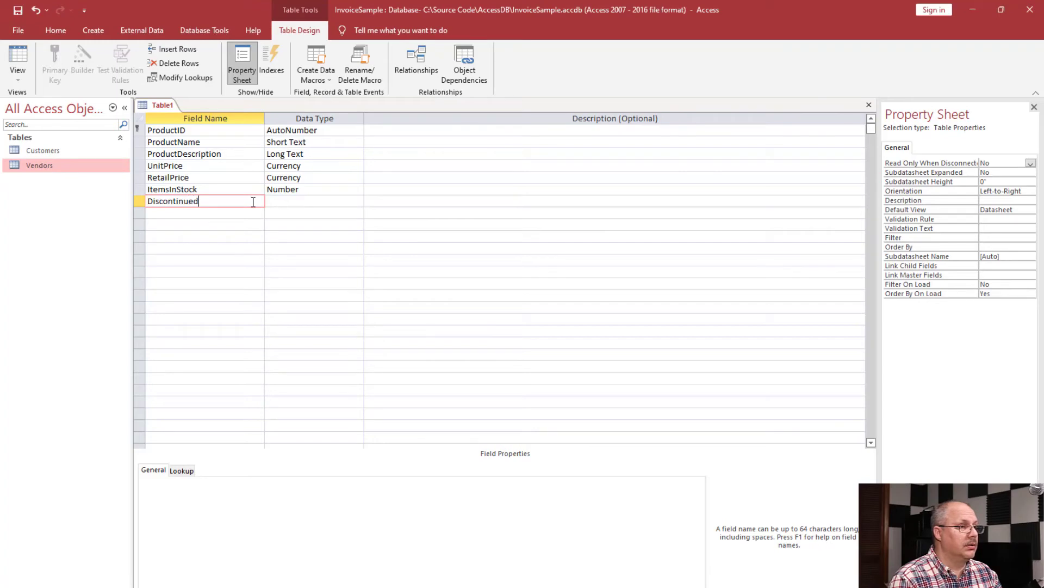
key("Tab")
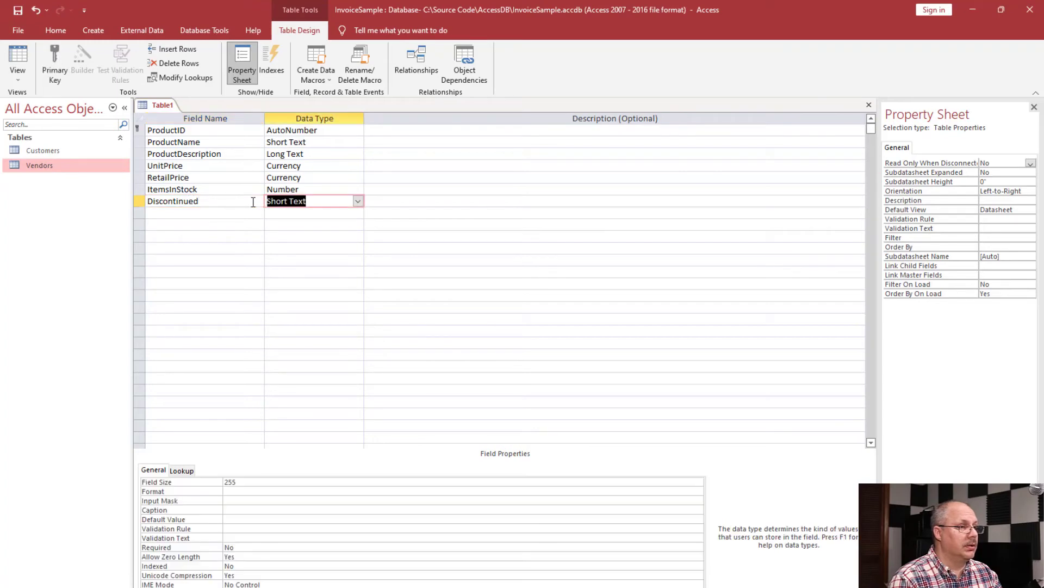
type("yes/No")
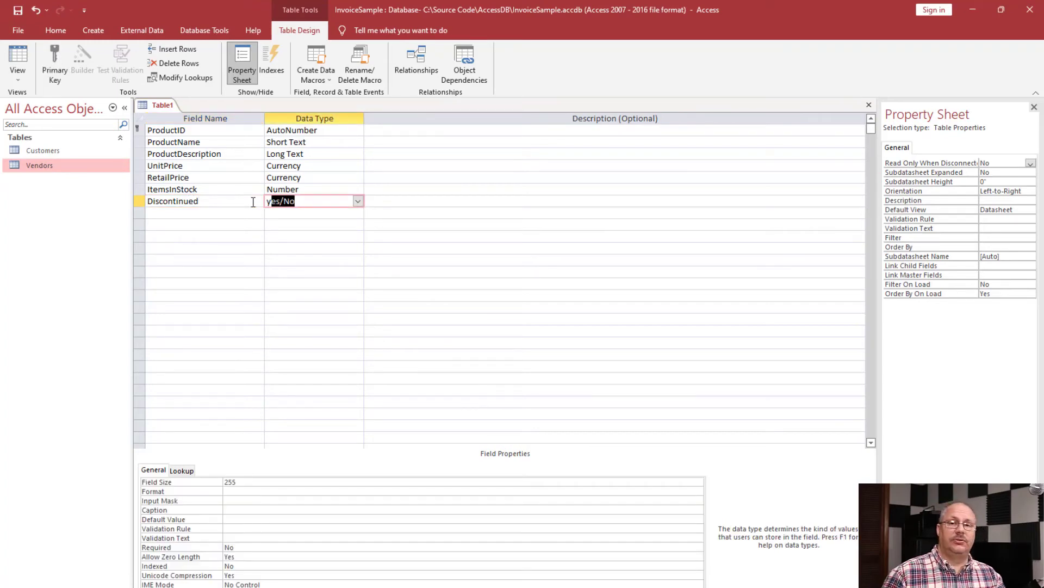
key("Tab")
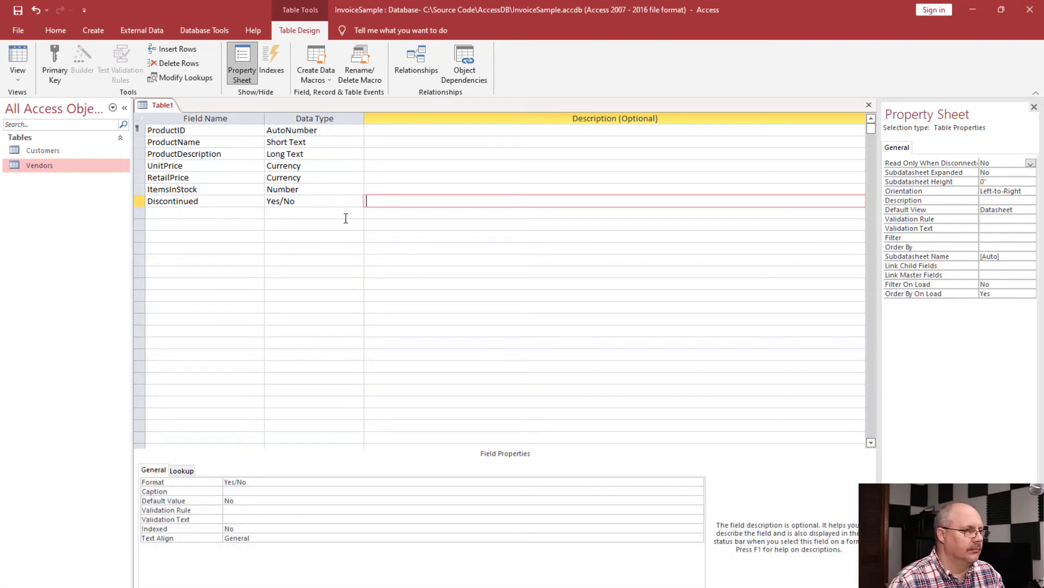
left_click(256, 215)
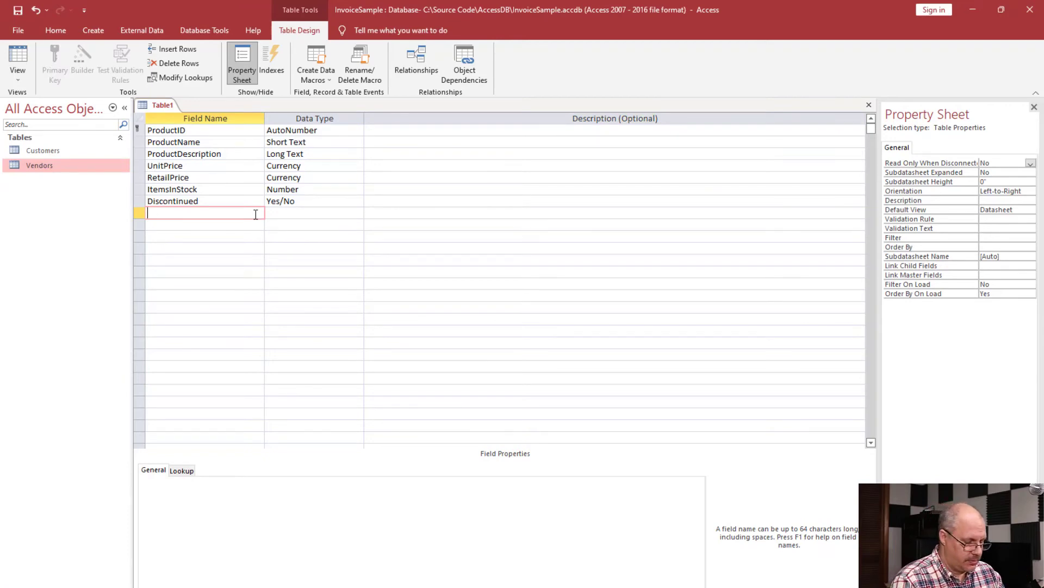
Name the eighth field CreatedOn and give it the Date/Time data type.
type("creat")
key("BackSpace")
key("BackSpace")
key("BackSpace")
key("BackSpace")
key("BackSpace")
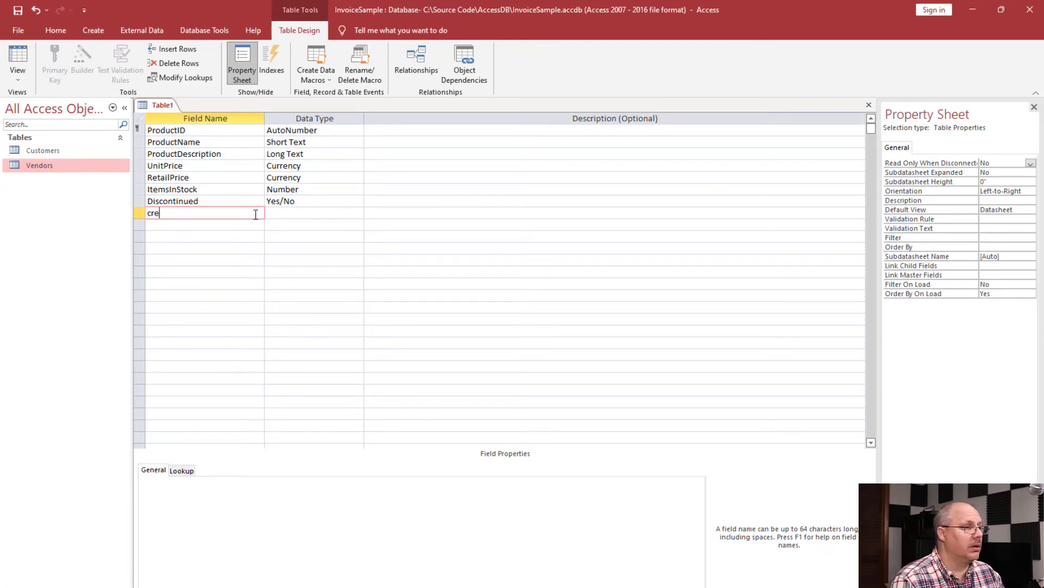
type("Crea")
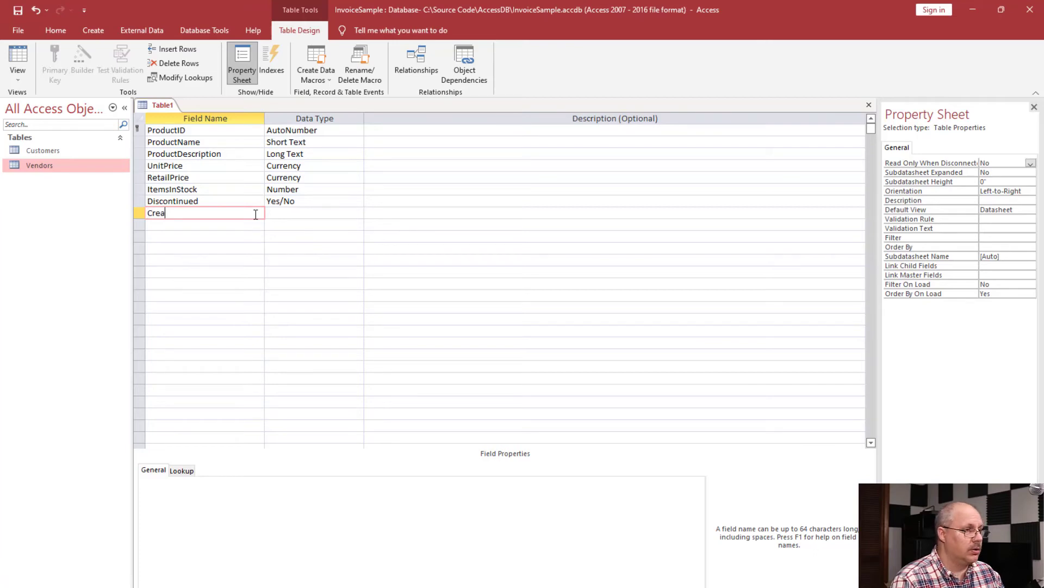
type("tedOn")
key("Tab")
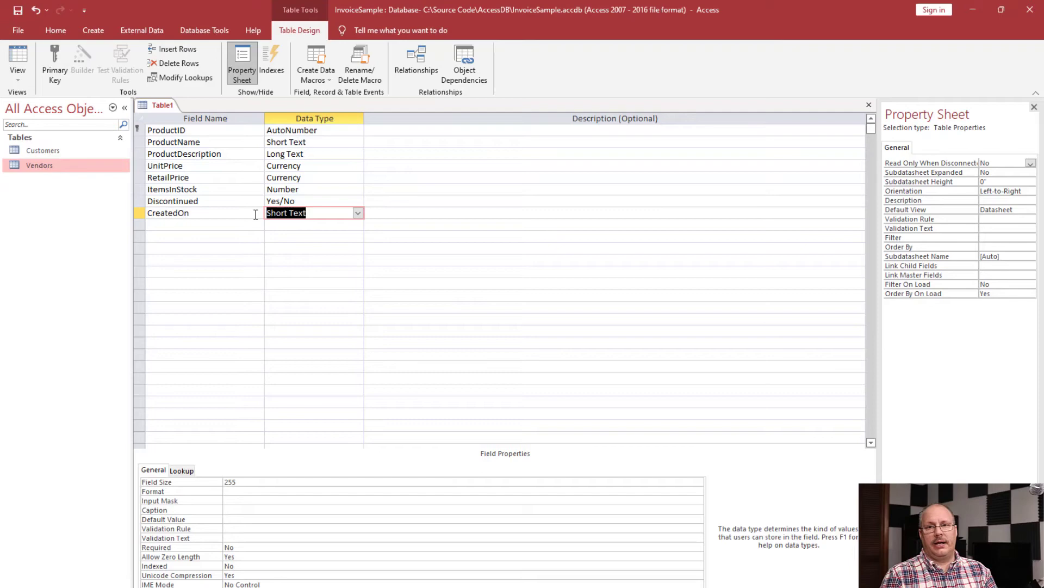
type("date/Time")
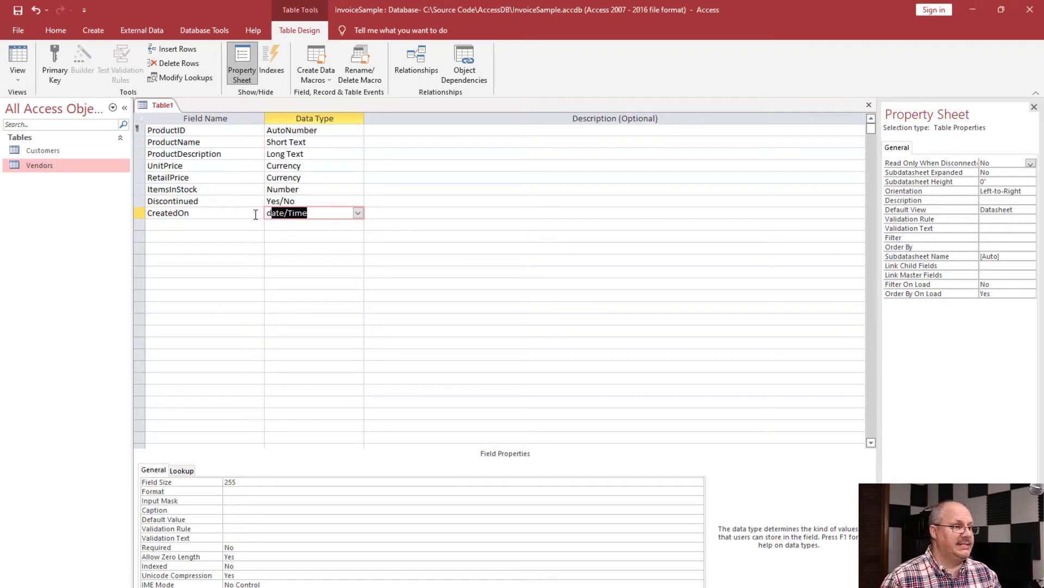
key("Tab")
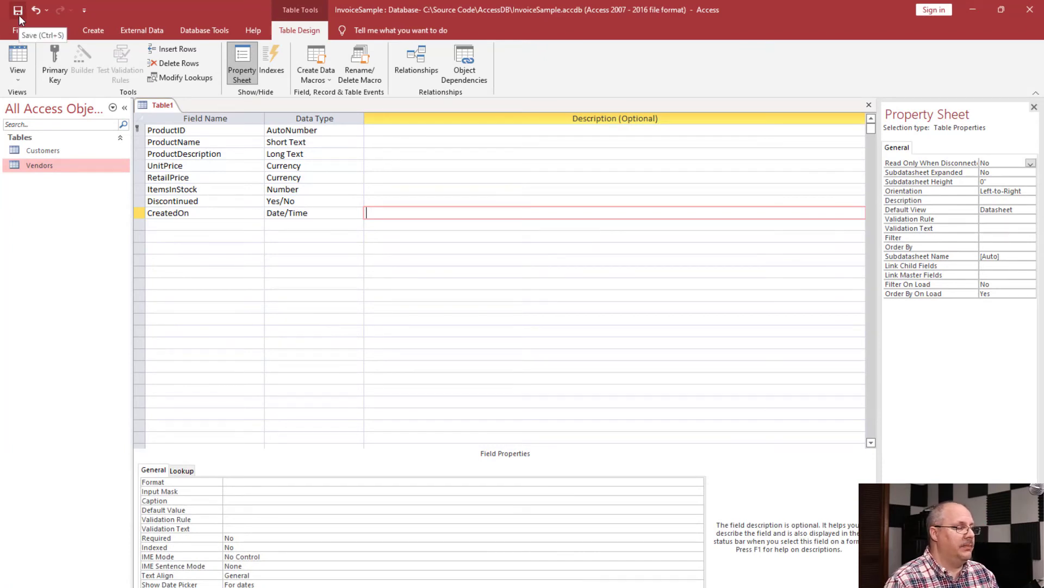
Save the table under the name Products.
left_click(18, 15)
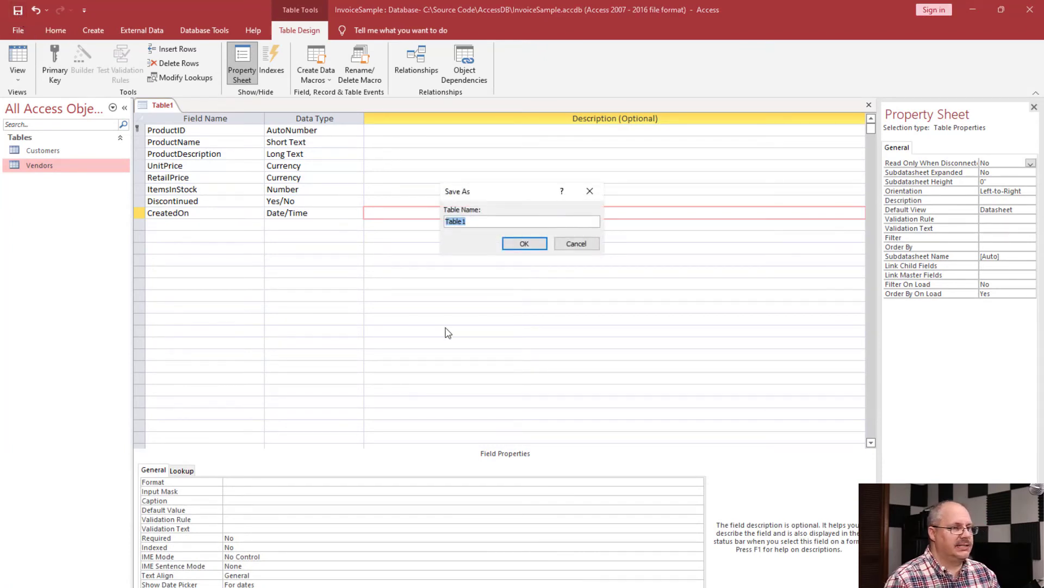
type("Products")
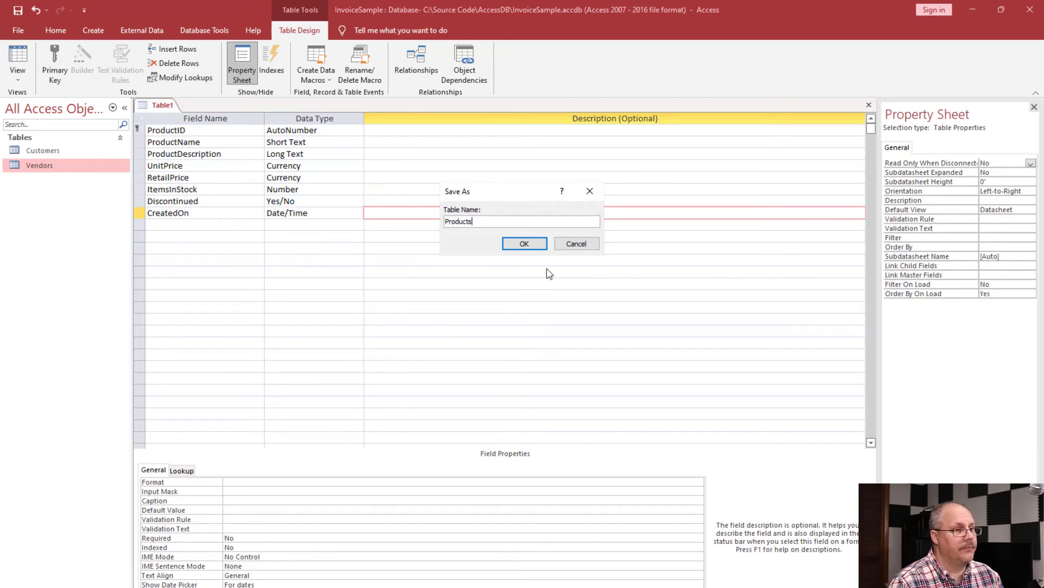
left_click(536, 246)
left_click(295, 507)
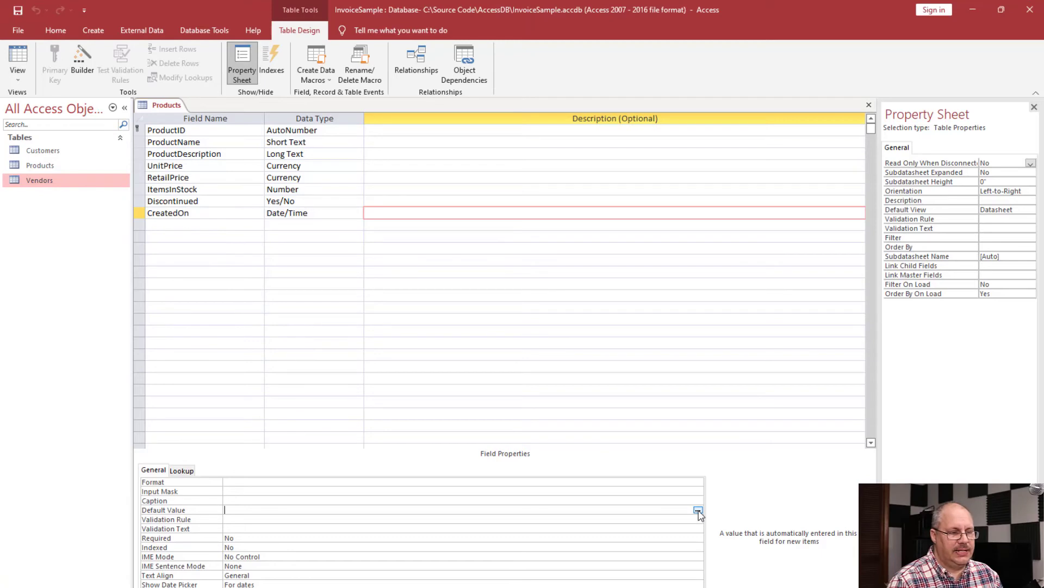
Build CreatedOn's default value as =Date() from the Date/Time built-in functions in the Expression Builder.
left_click(698, 510)
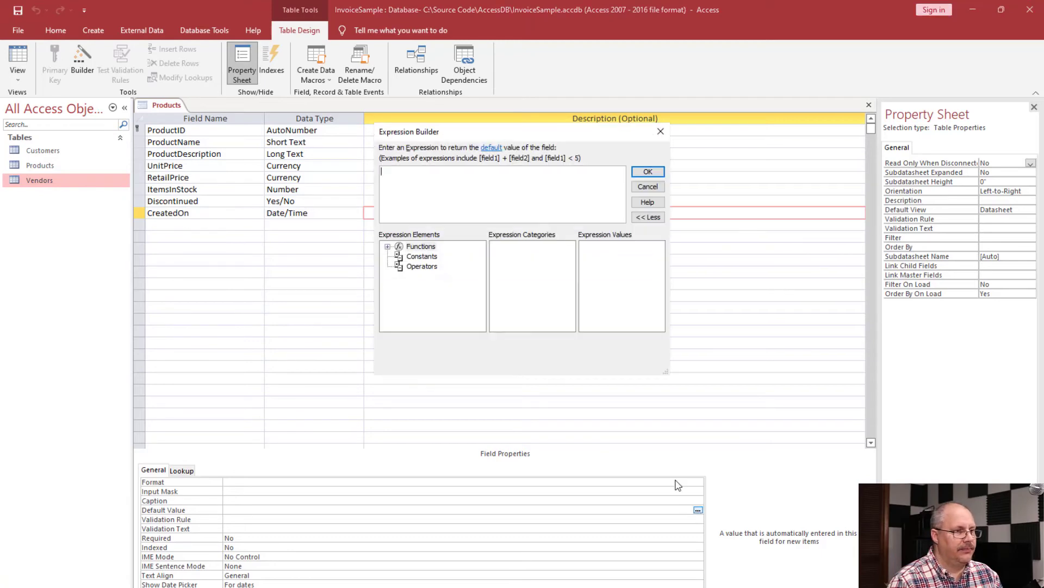
left_click(387, 247)
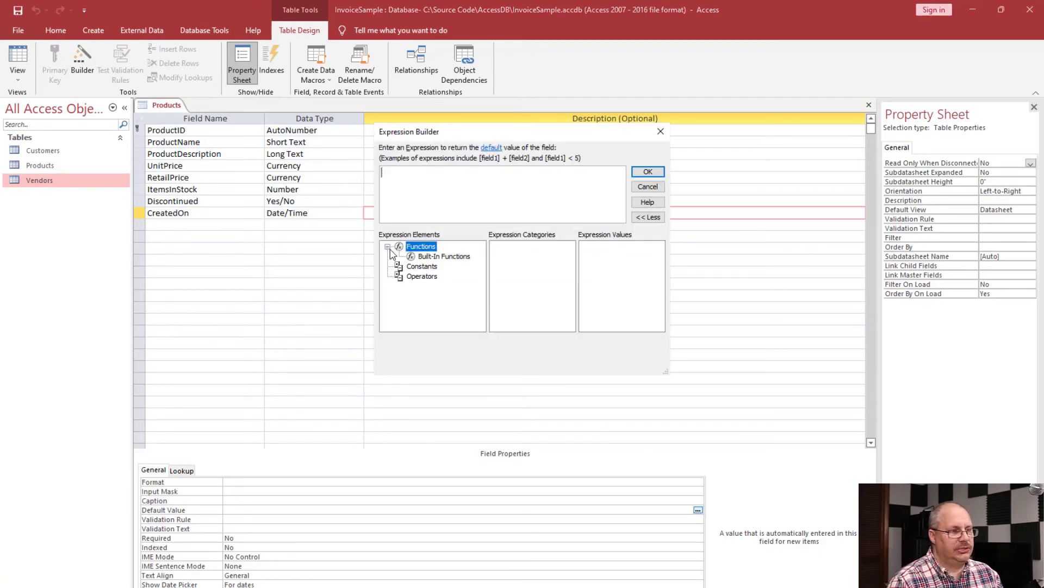
left_click(417, 257)
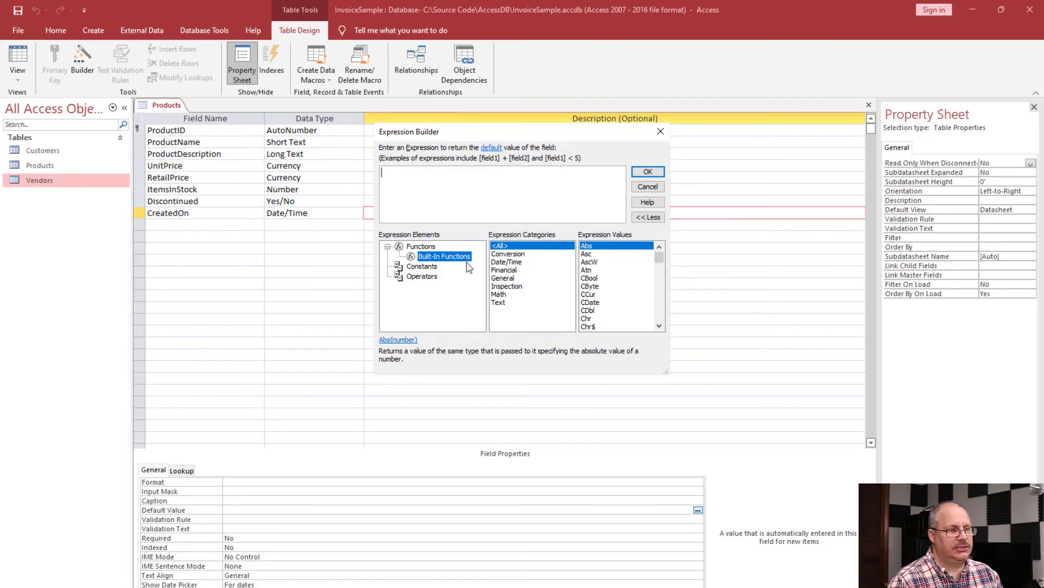
left_click(501, 262)
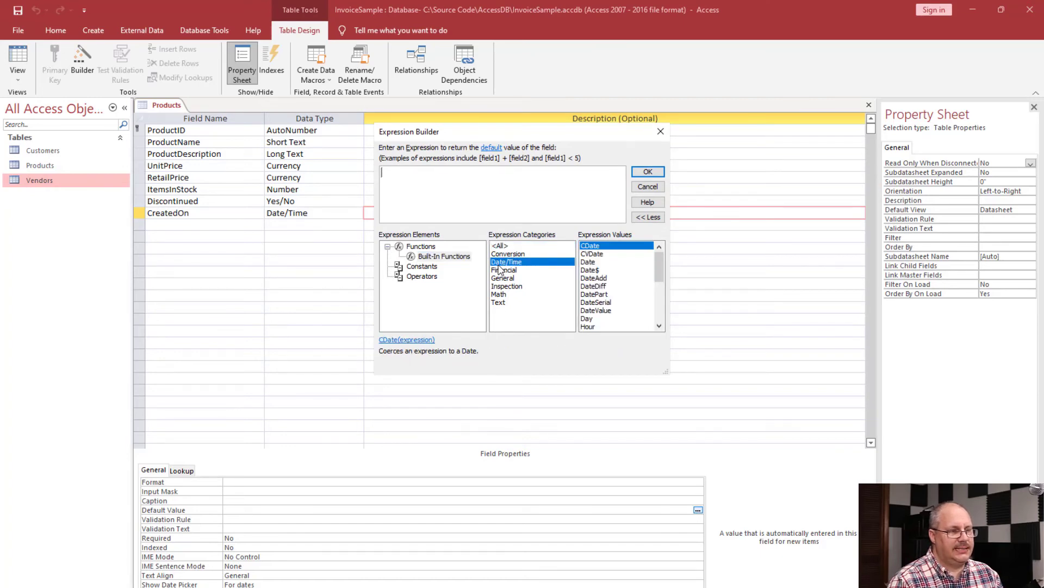
left_click_drag(658, 267, 658, 304)
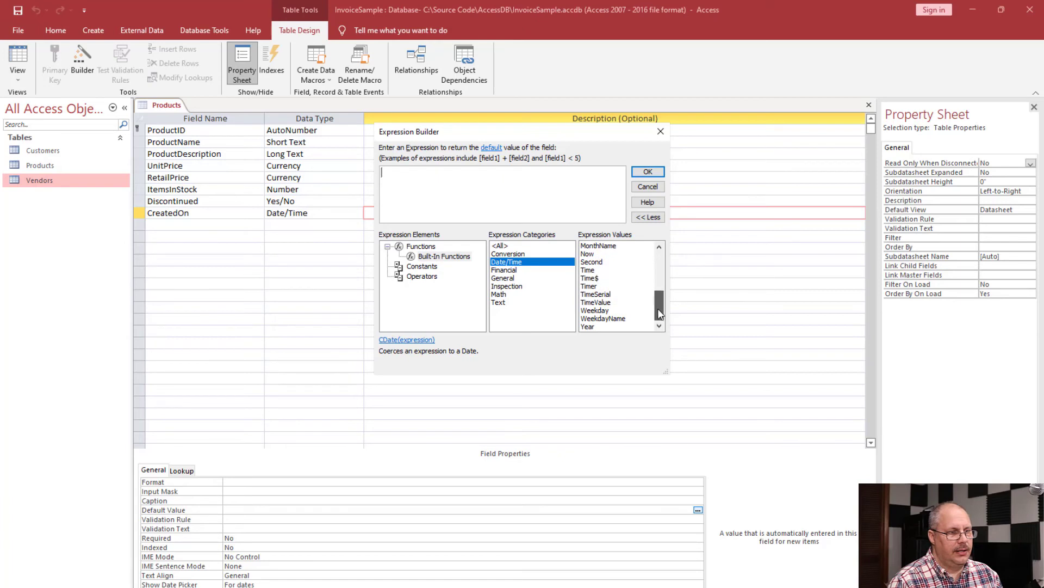
left_click_drag(657, 315, 660, 270)
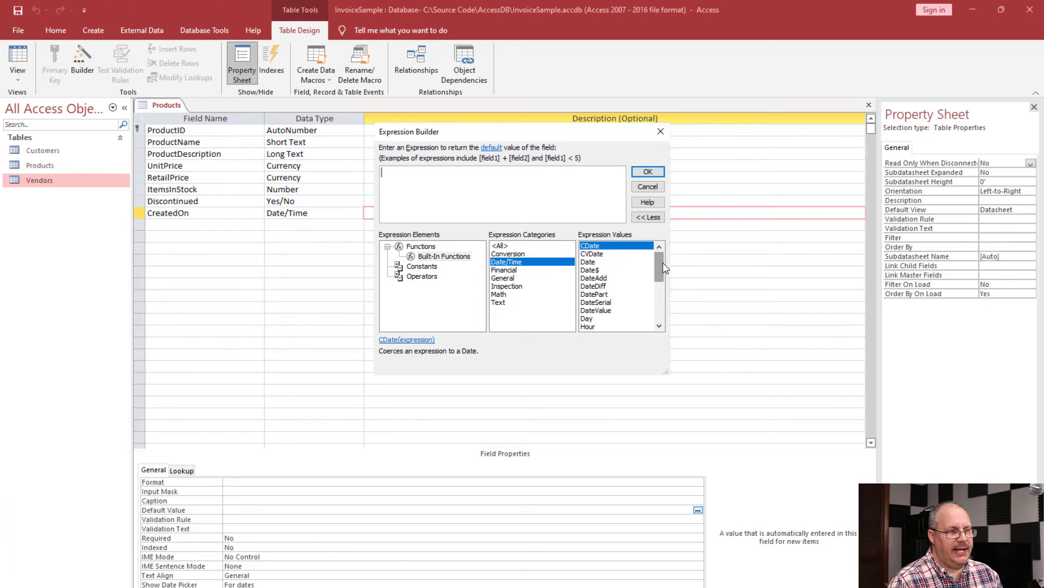
left_click(588, 263)
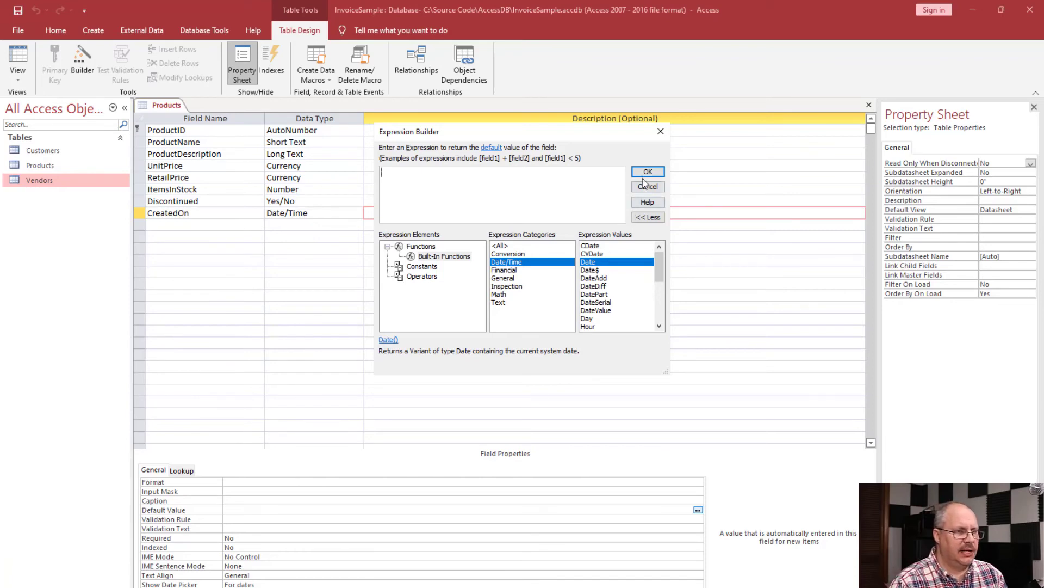
double_click(605, 263)
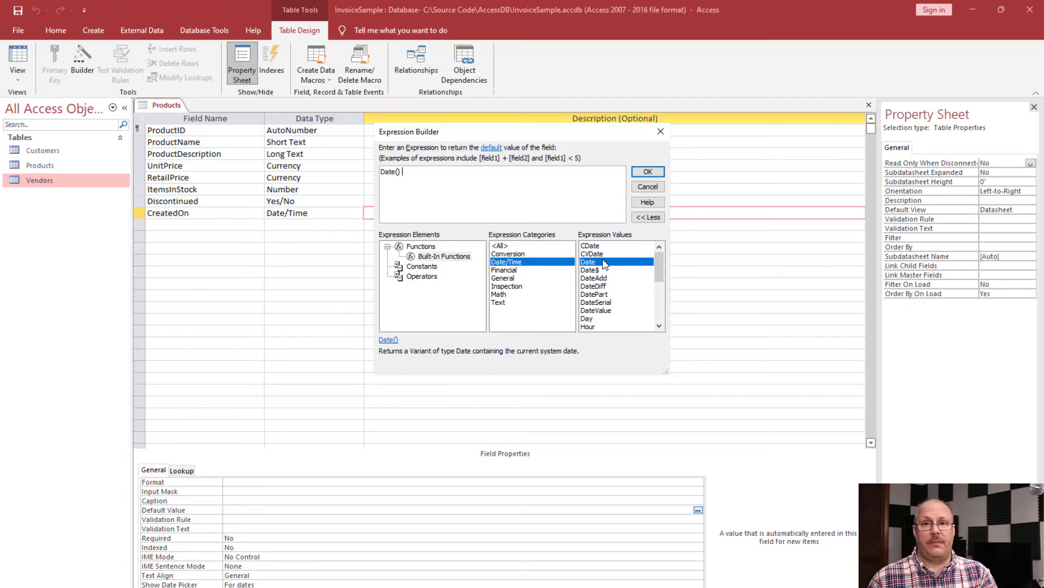
left_click(648, 172)
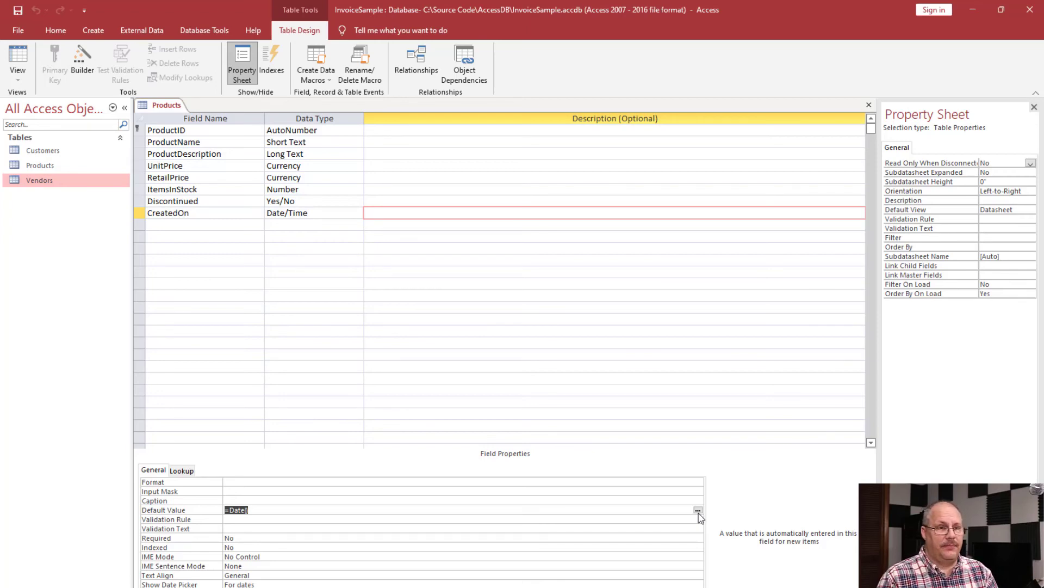
Format CreatedOn as General Date and save the Products table design.
left_click(699, 482)
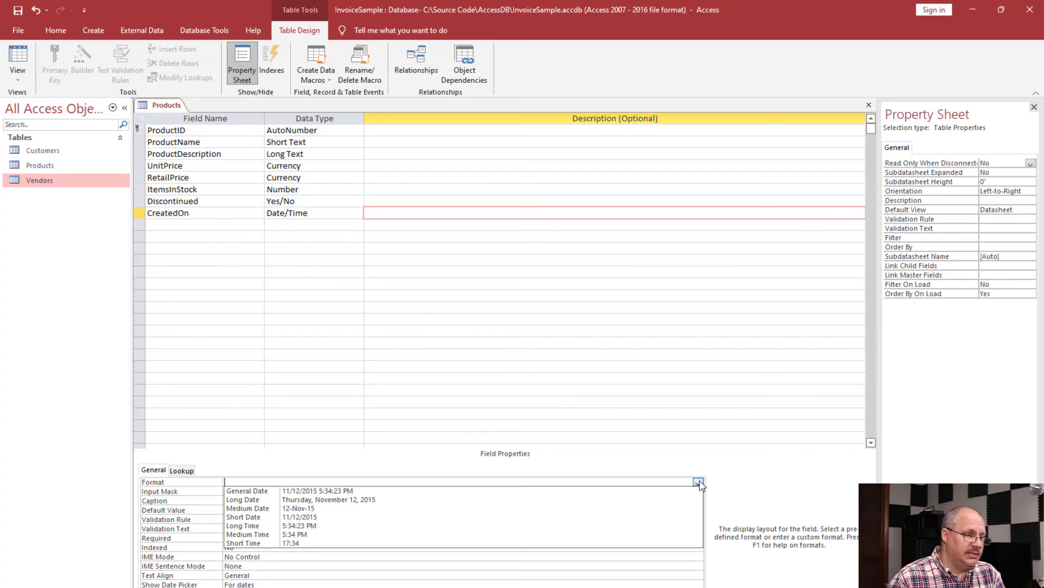
left_click(438, 493)
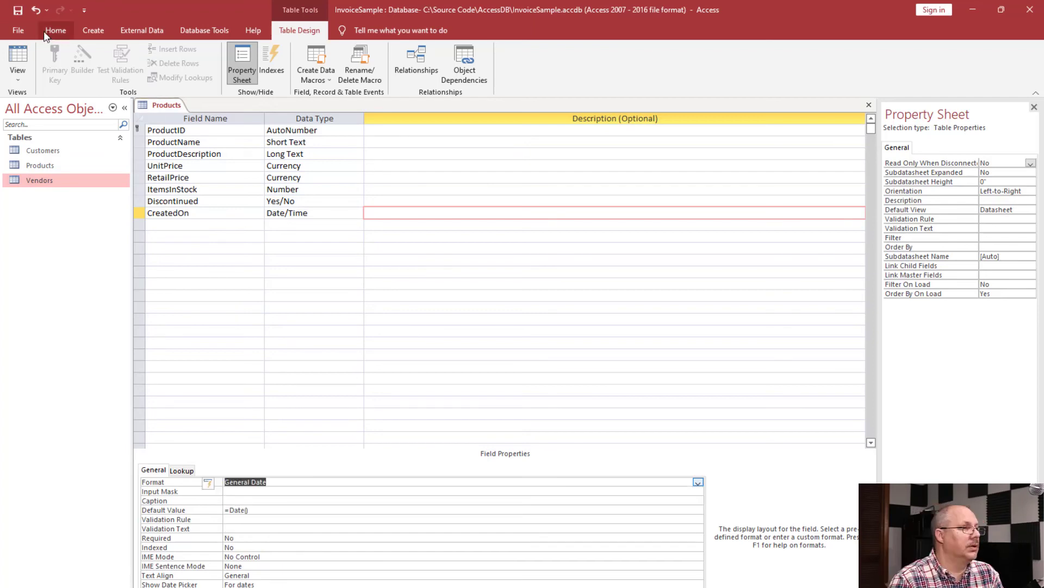
left_click(18, 13)
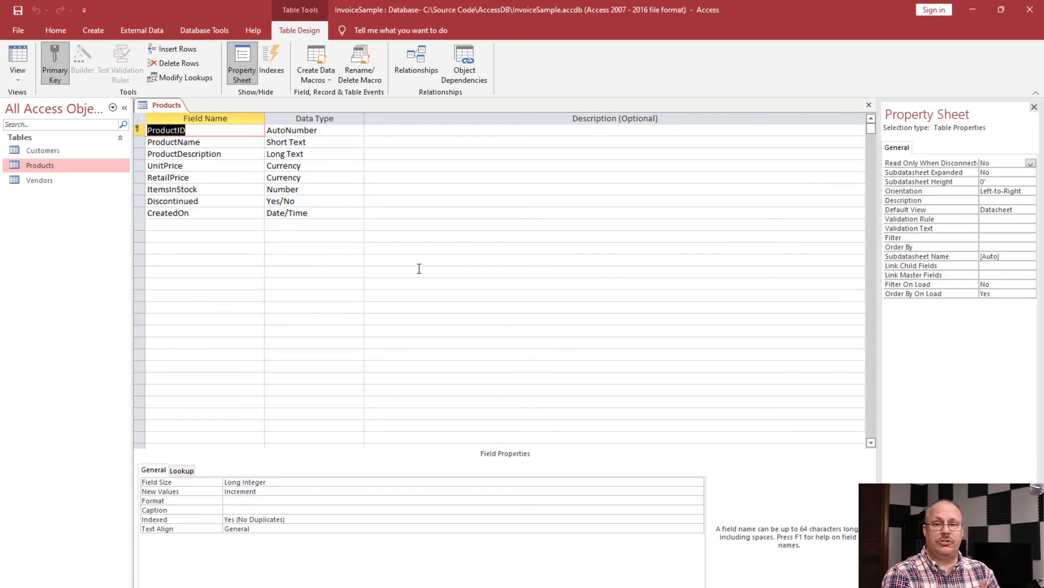
Switch Products to Datasheet View, where the new-record row defaults CreatedOn to 3/23/2022.
left_click(18, 57)
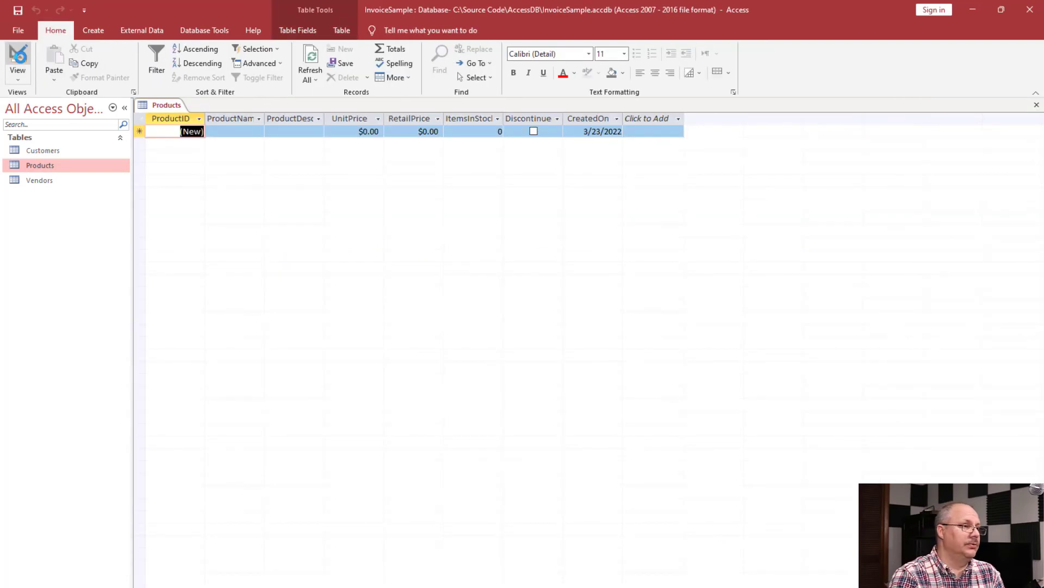